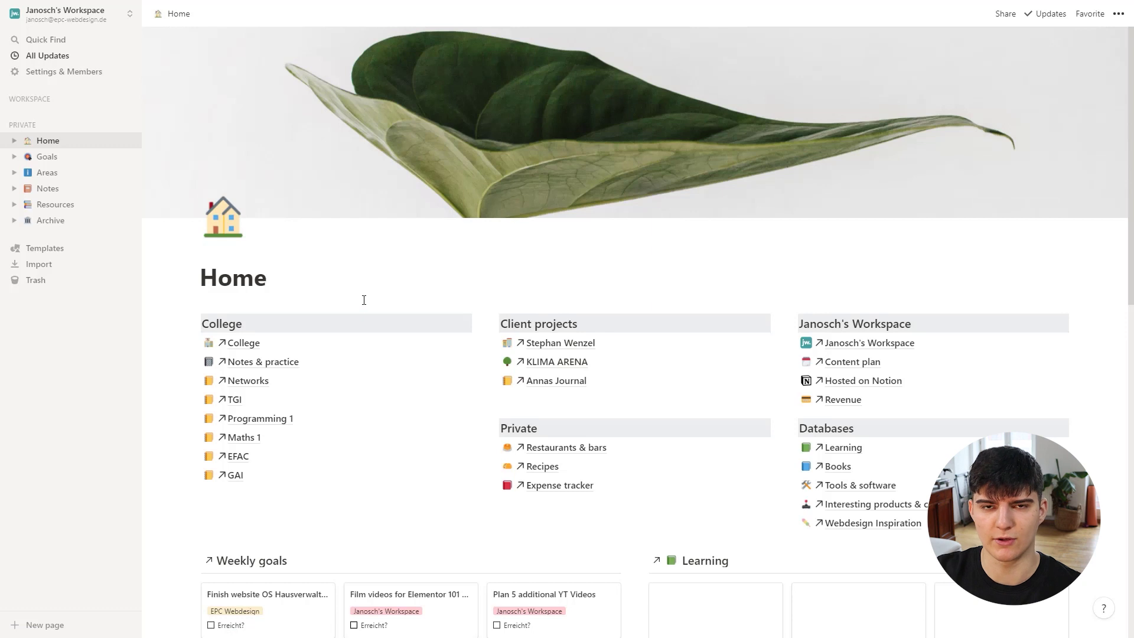
Step: Scroll through the Home page to review its contents
{"action": "scroll", "coordinate": [364, 300], "scroll_direction": "down", "scroll_amount": 1}
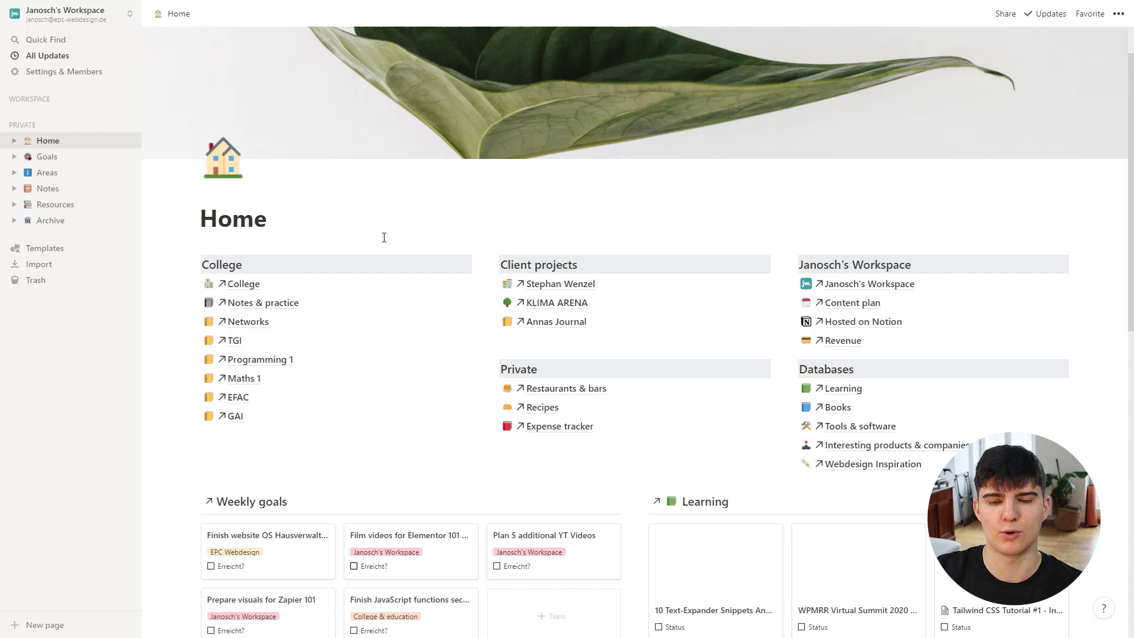
{"action": "scroll", "coordinate": [394, 265], "scroll_direction": "down", "scroll_amount": 1}
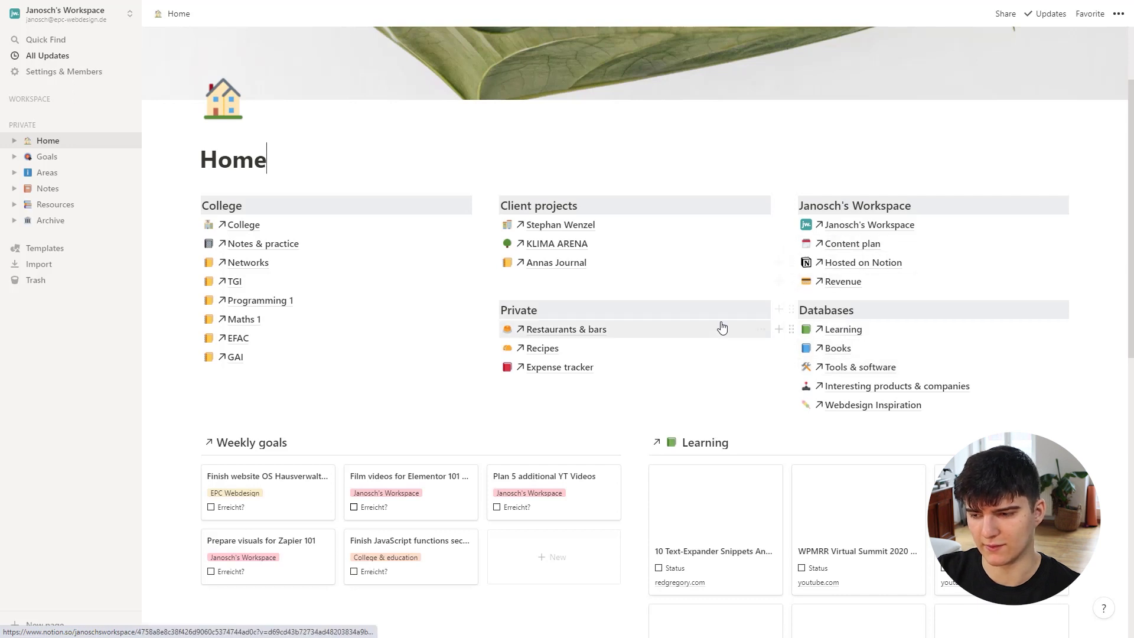
{"action": "scroll", "coordinate": [721, 326], "scroll_direction": "down", "scroll_amount": 1}
{"action": "scroll", "coordinate": [547, 300], "scroll_direction": "down", "scroll_amount": 2}
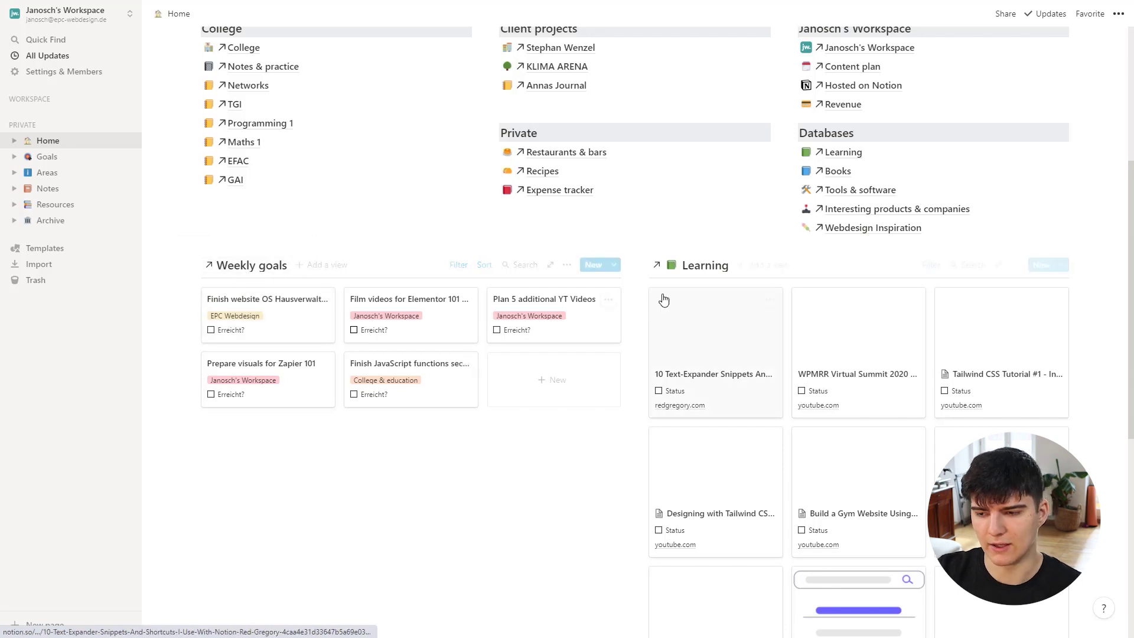
{"action": "scroll", "coordinate": [703, 362], "scroll_direction": "down", "scroll_amount": 1}
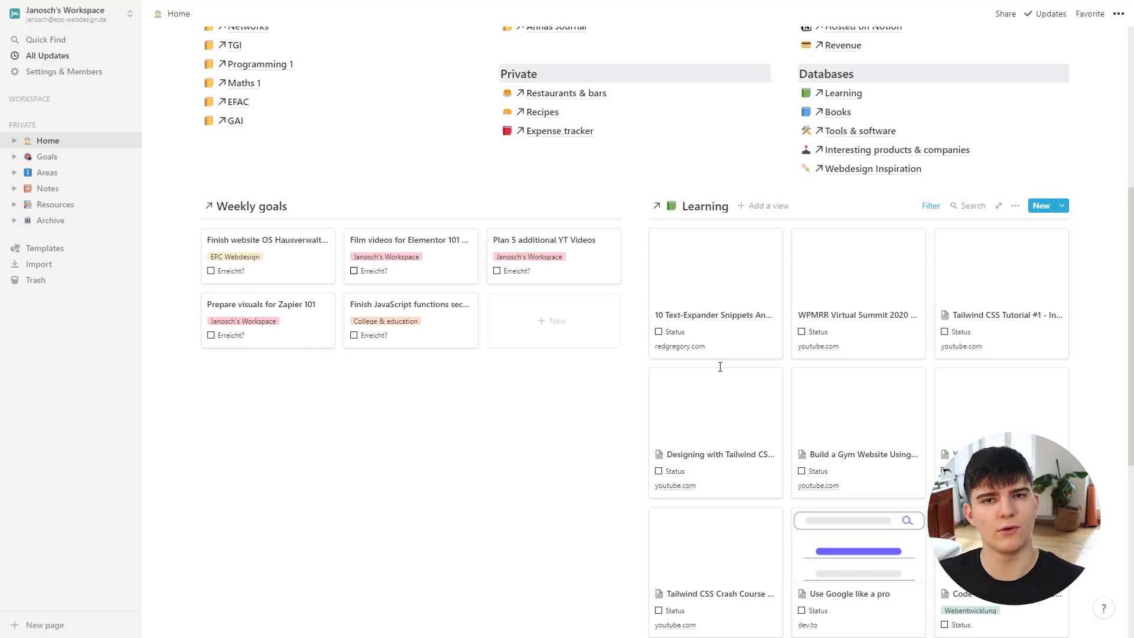
{"action": "scroll", "coordinate": [340, 234], "scroll_direction": "up", "scroll_amount": 4}
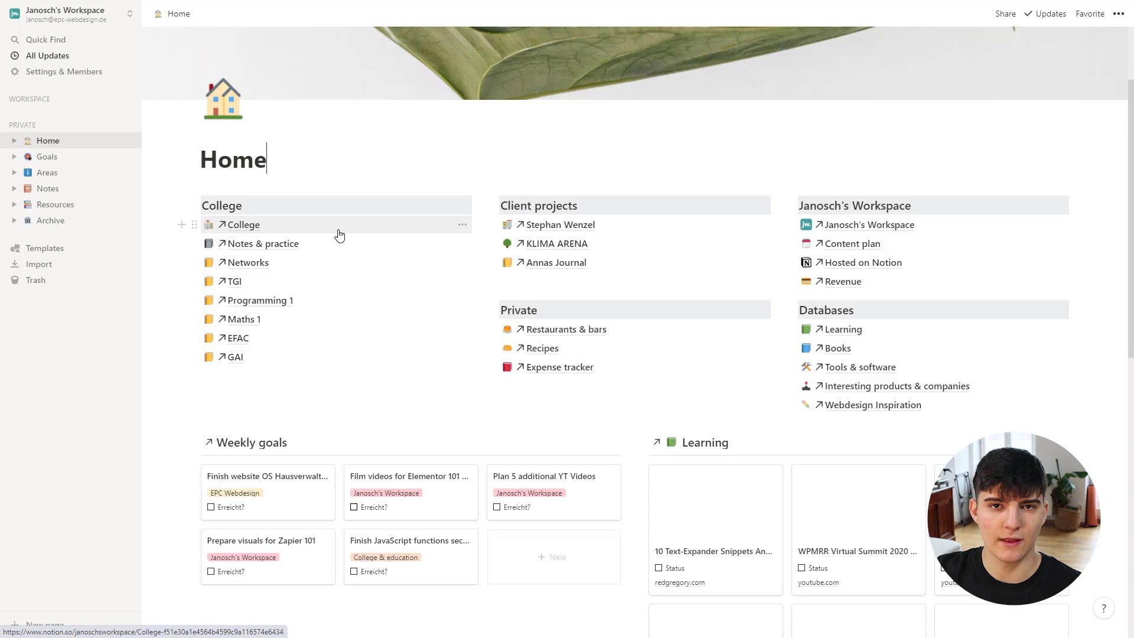
{"action": "scroll", "coordinate": [410, 263], "scroll_direction": "down", "scroll_amount": 1}
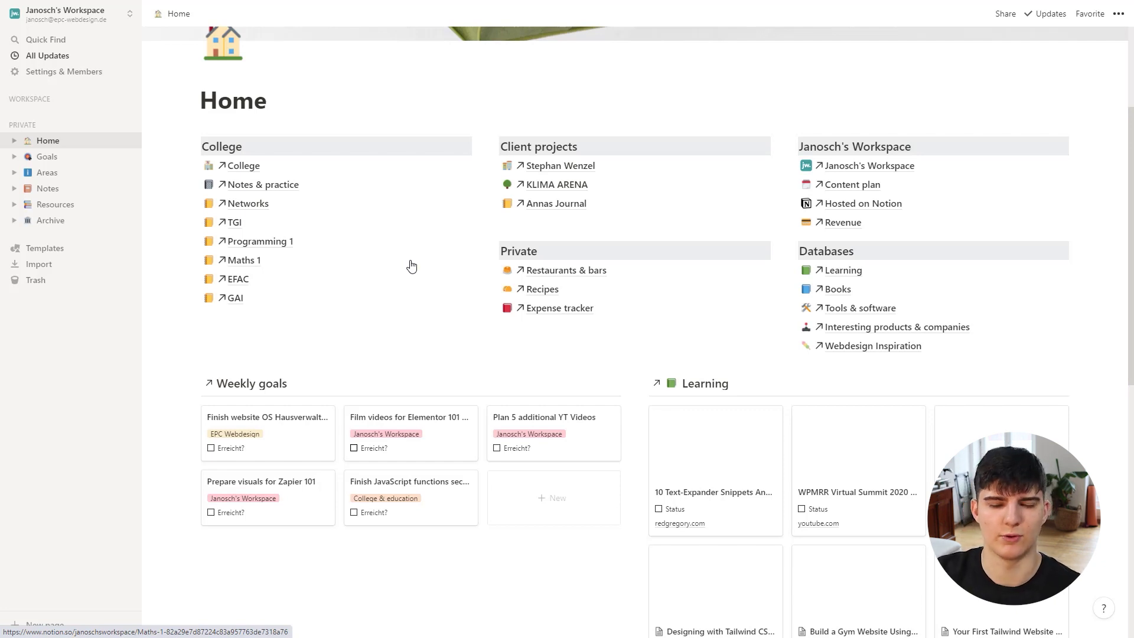
Step: Open Goals and scroll through its Weekly, Monthly and Yearly goals boards
{"action": "left_click", "coordinate": [47, 157]}
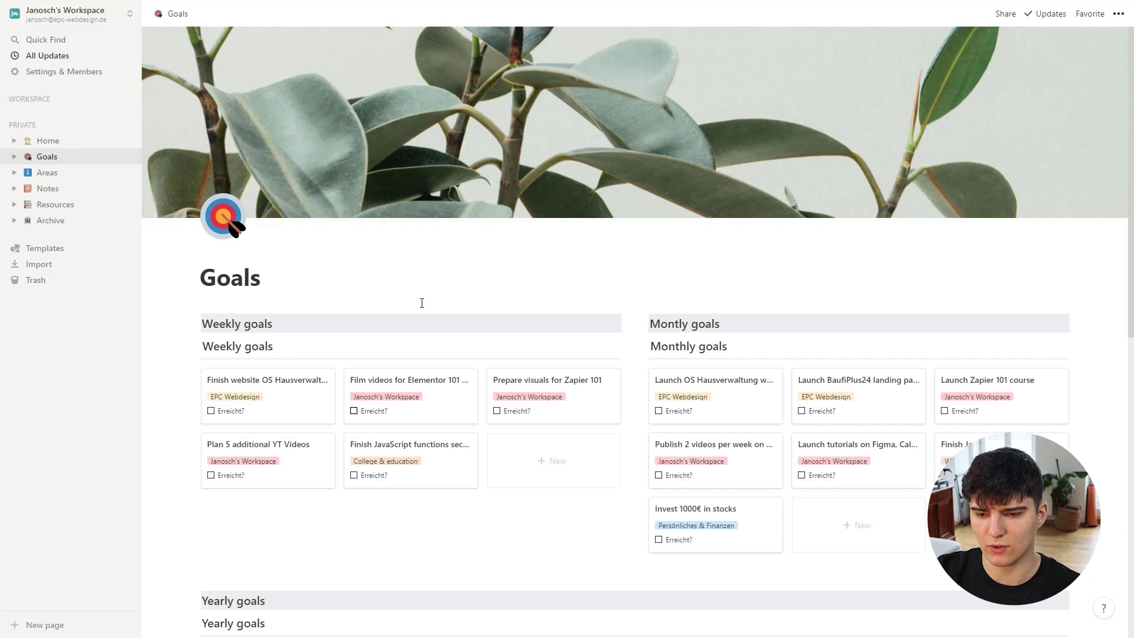
{"action": "scroll", "coordinate": [422, 303], "scroll_direction": "down", "scroll_amount": 3}
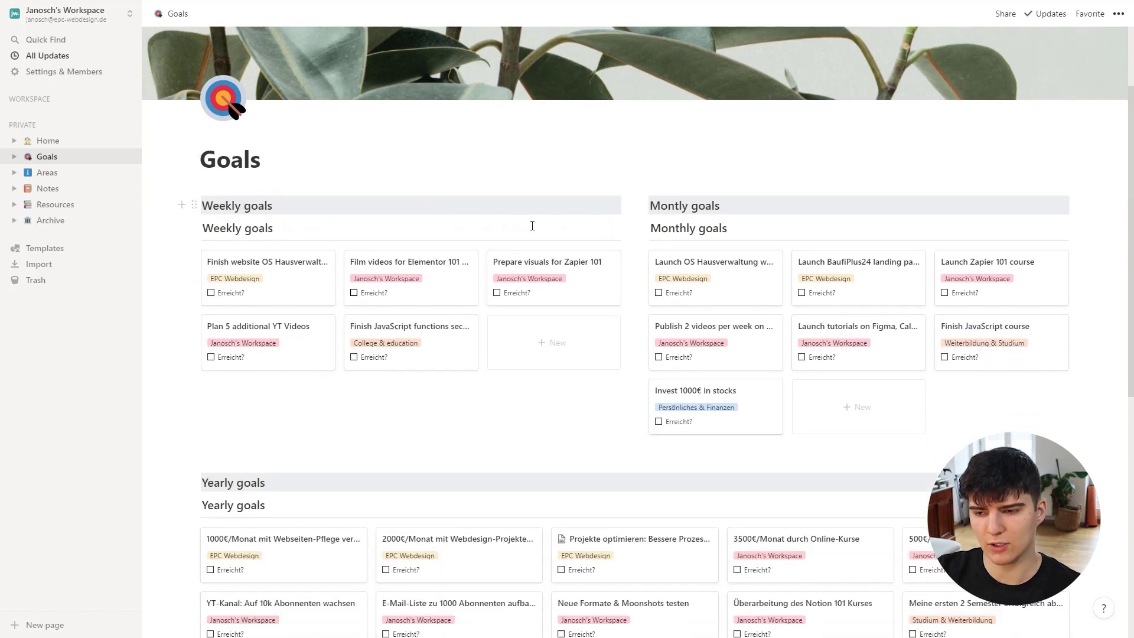
{"action": "scroll", "coordinate": [317, 392], "scroll_direction": "down", "scroll_amount": 2}
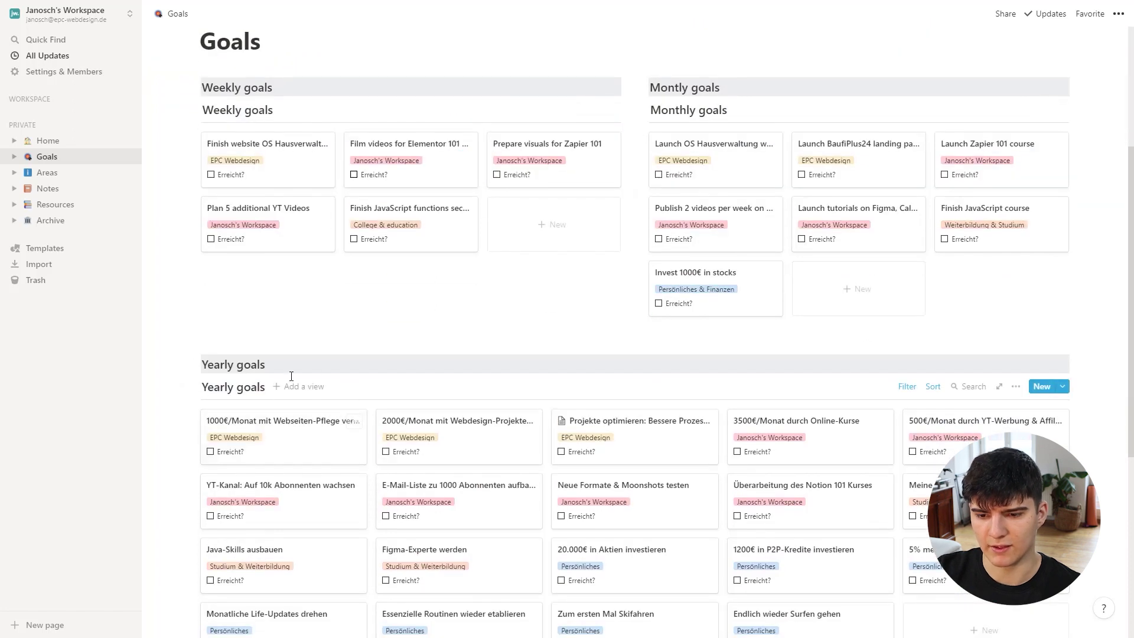
{"action": "scroll", "coordinate": [322, 384], "scroll_direction": "up", "scroll_amount": 1}
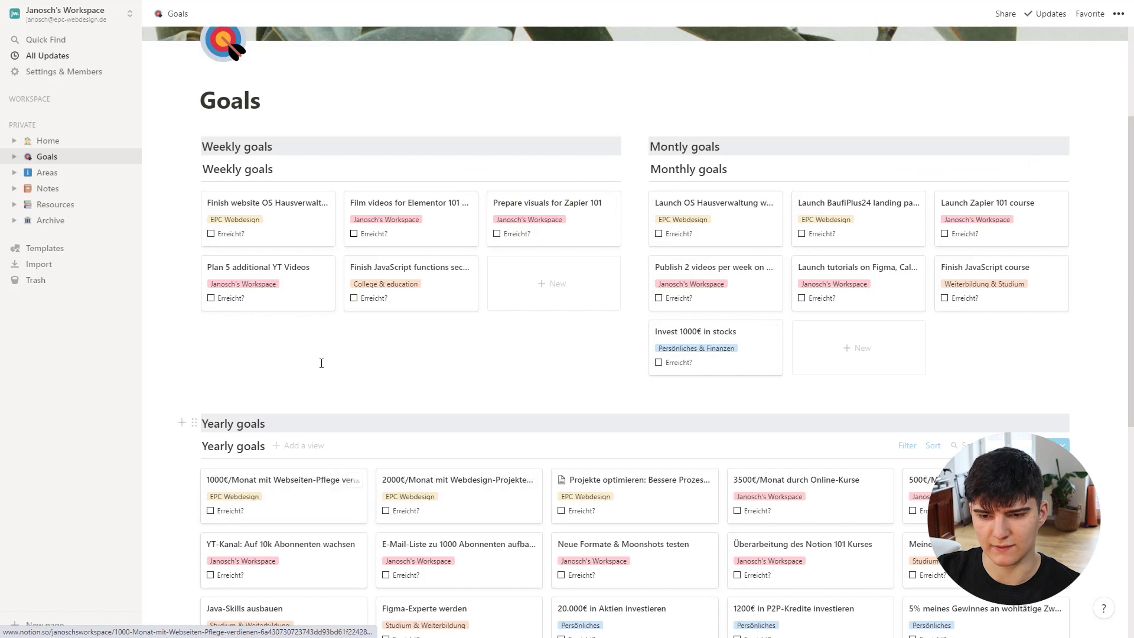
{"action": "scroll", "coordinate": [321, 363], "scroll_direction": "down", "scroll_amount": 2}
{"action": "scroll", "coordinate": [322, 336], "scroll_direction": "up", "scroll_amount": 2}
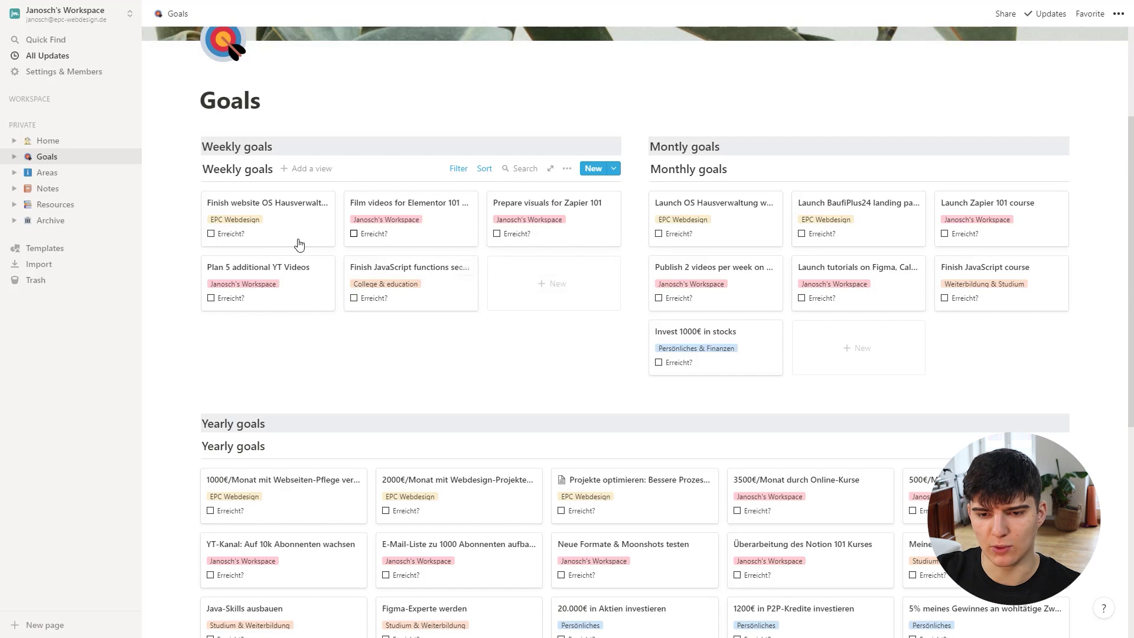
{"action": "left_click", "coordinate": [62, 157]}
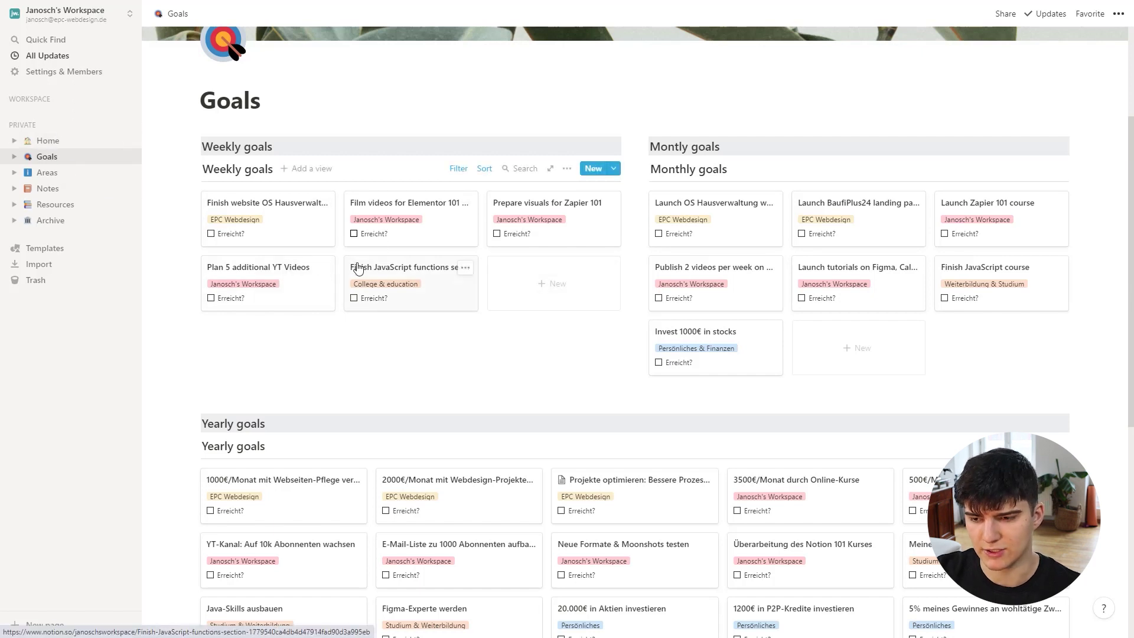
{"action": "left_click", "coordinate": [520, 285]}
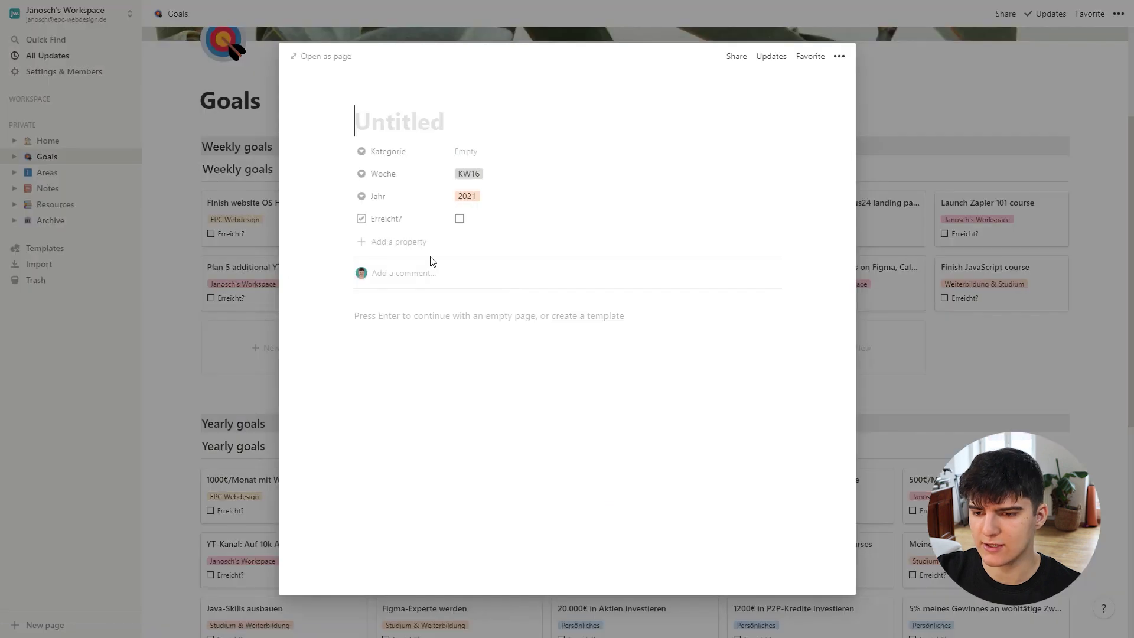
{"action": "left_click", "coordinate": [466, 152]}
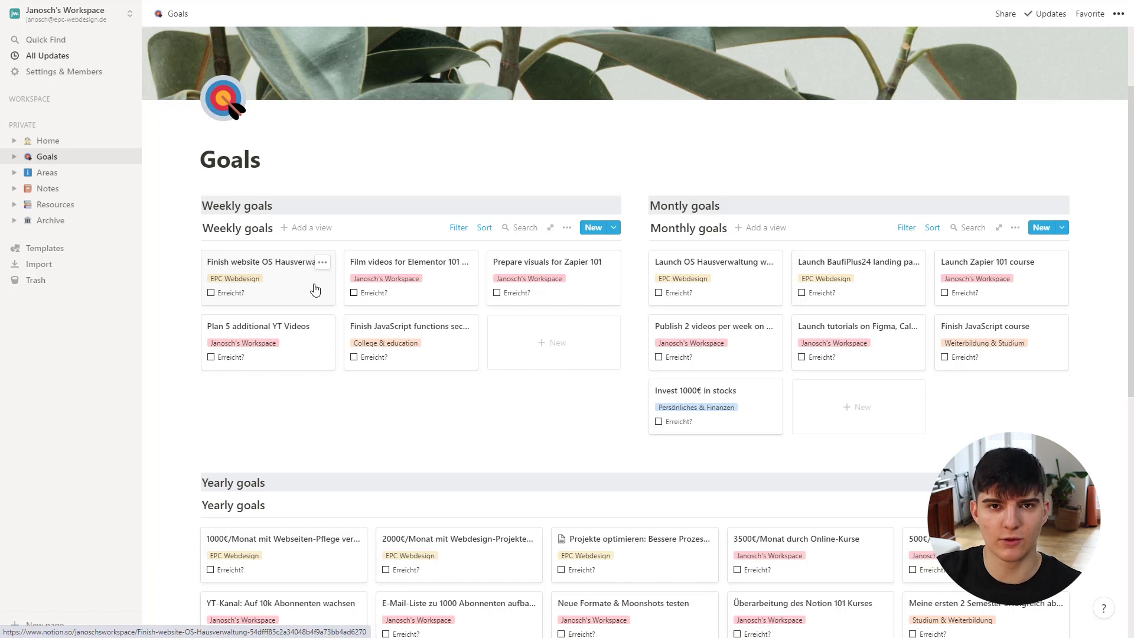
{"action": "left_click", "coordinate": [496, 293]}
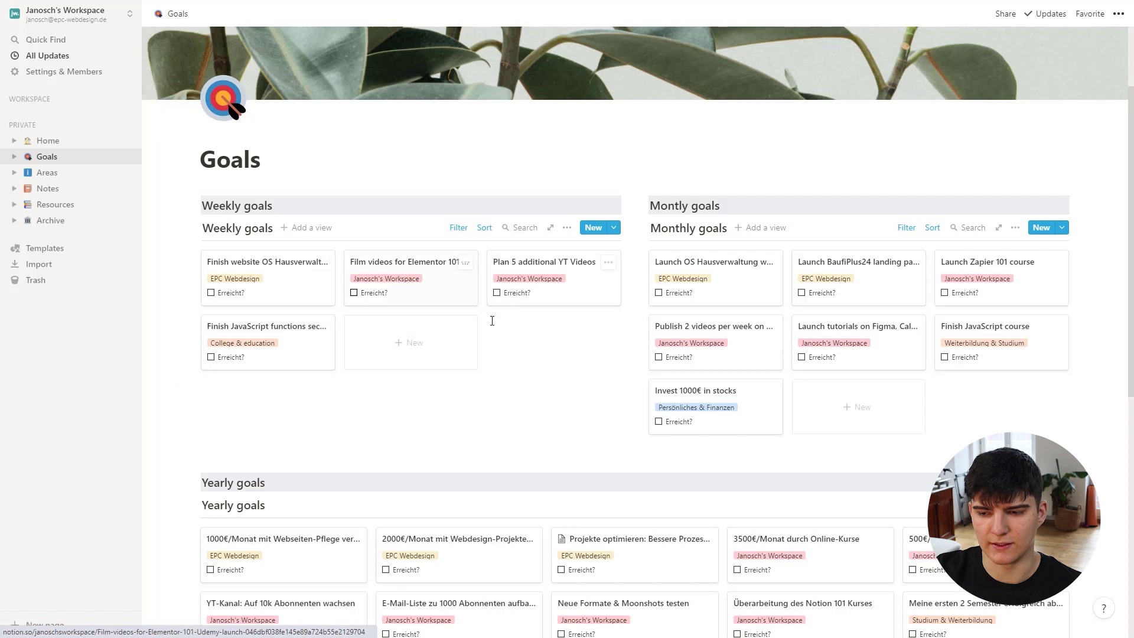
Step: Scroll the Goals page around the Weekly goals board and its goal cards
{"action": "scroll", "coordinate": [438, 367], "scroll_direction": "up", "scroll_amount": 1}
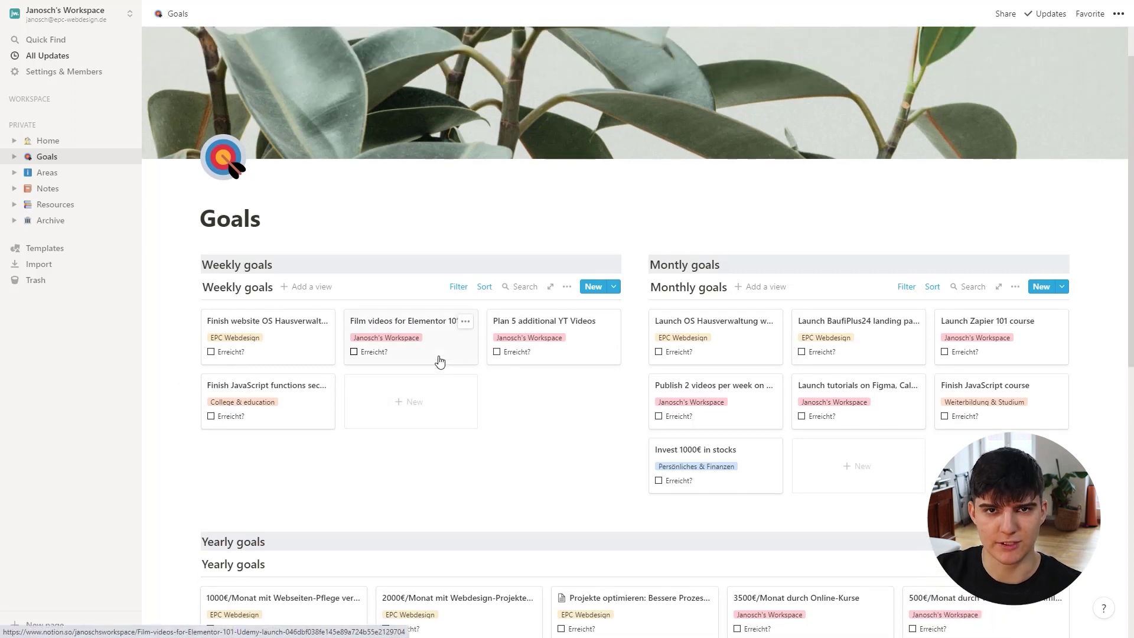
{"action": "scroll", "coordinate": [438, 362], "scroll_direction": "down", "scroll_amount": 1}
{"action": "scroll", "coordinate": [407, 269], "scroll_direction": "down", "scroll_amount": 1}
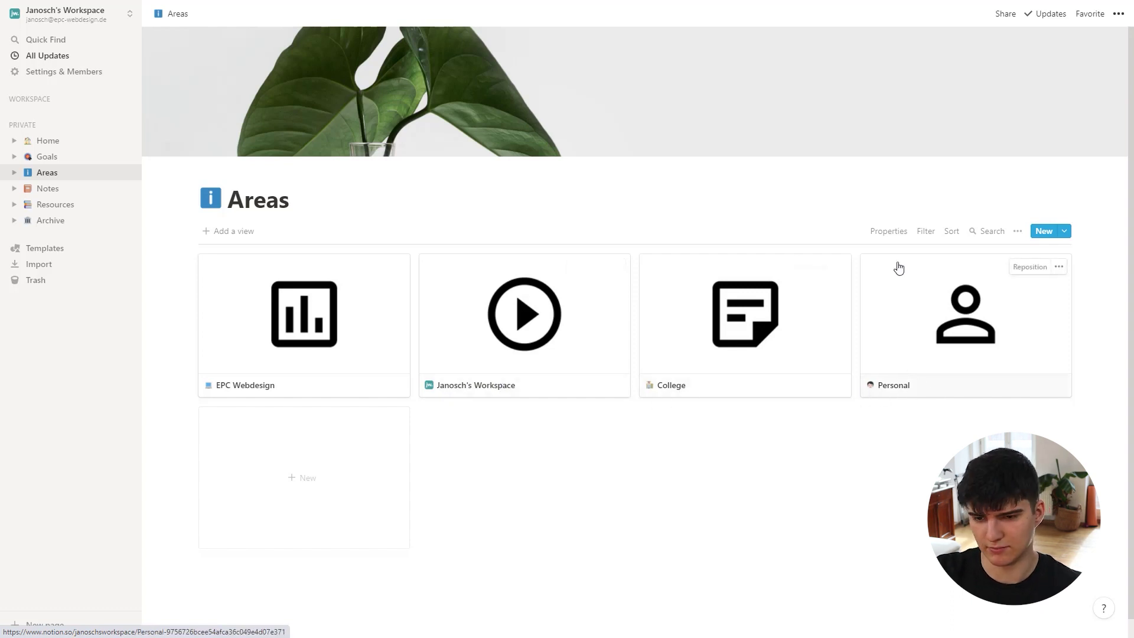
Step: Review the EPC Webdesign page, then return to Areas and preview the workspace area card
{"action": "left_click", "coordinate": [282, 322]}
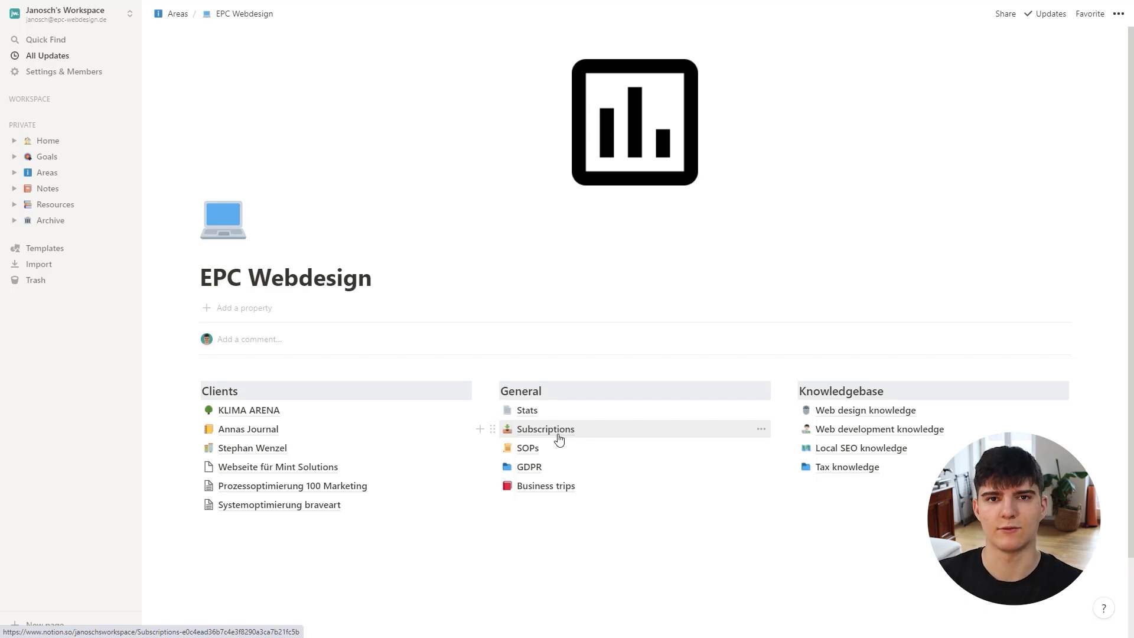
{"action": "scroll", "coordinate": [559, 439], "scroll_direction": "down", "scroll_amount": 1}
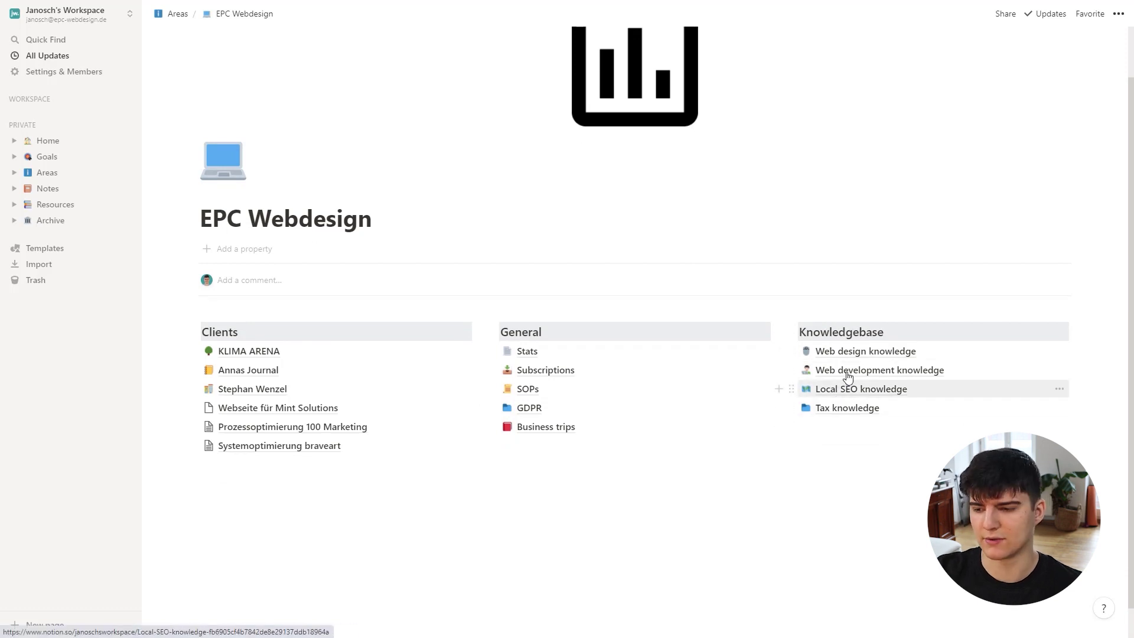
{"action": "scroll", "coordinate": [723, 439], "scroll_direction": "up", "scroll_amount": 1}
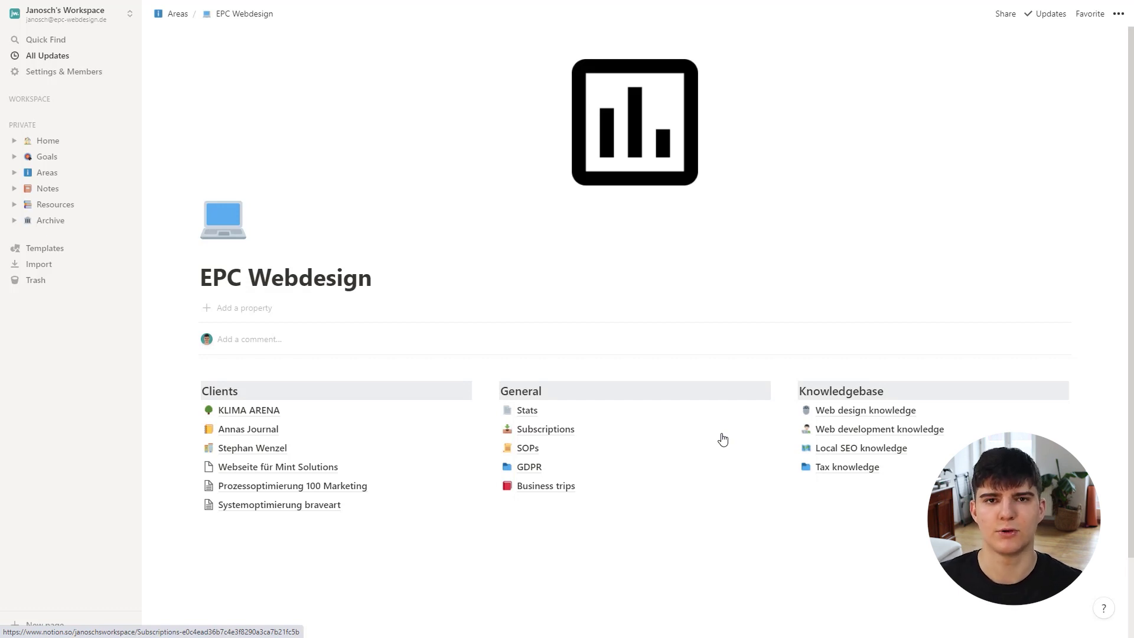
{"action": "key", "text": "alt+Left"}
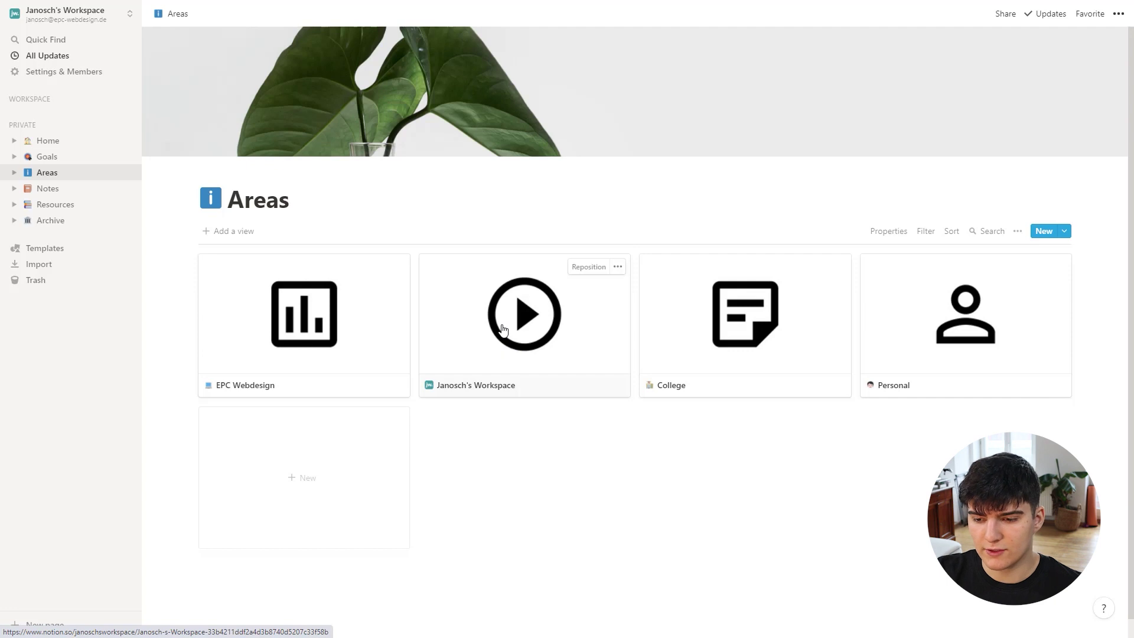
{"action": "left_click", "coordinate": [503, 329]}
Step: Expand the workspace area to a full page, browse its lists, and open the Content plan board
{"action": "left_click", "coordinate": [324, 56]}
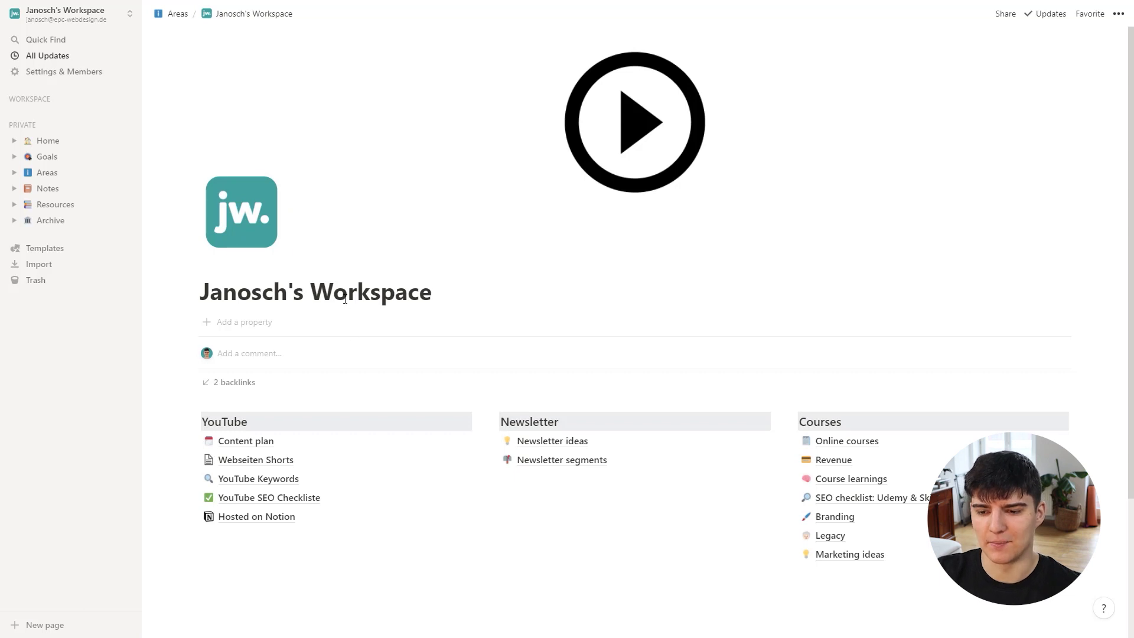
{"action": "scroll", "coordinate": [345, 299], "scroll_direction": "down", "scroll_amount": 2}
{"action": "scroll", "coordinate": [400, 246], "scroll_direction": "up", "scroll_amount": 2}
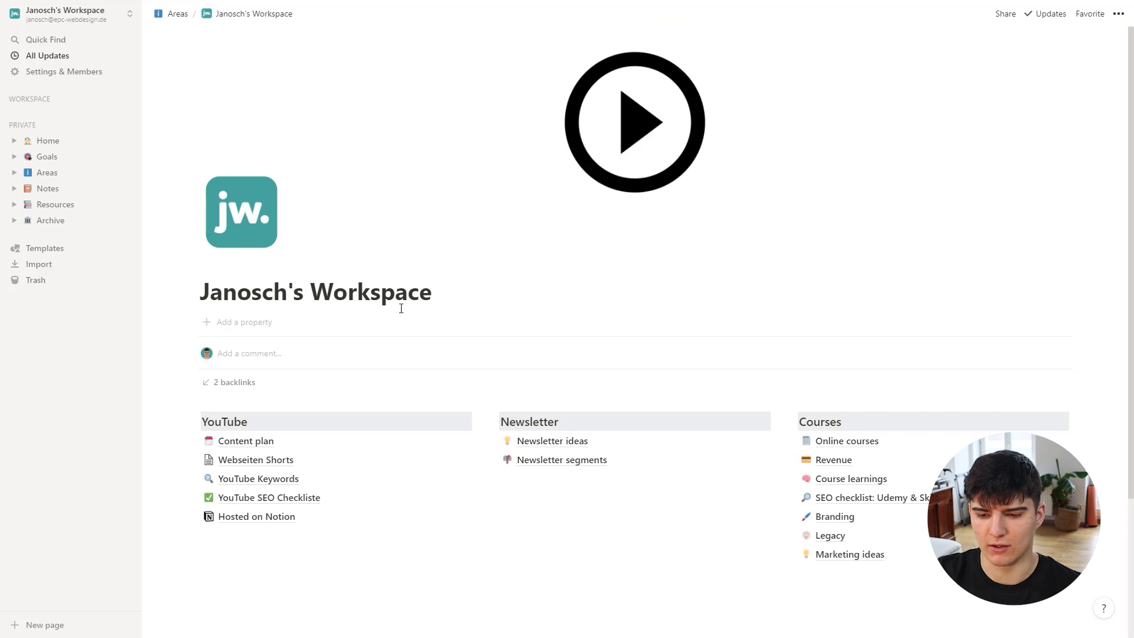
{"action": "scroll", "coordinate": [401, 307], "scroll_direction": "down", "scroll_amount": 2}
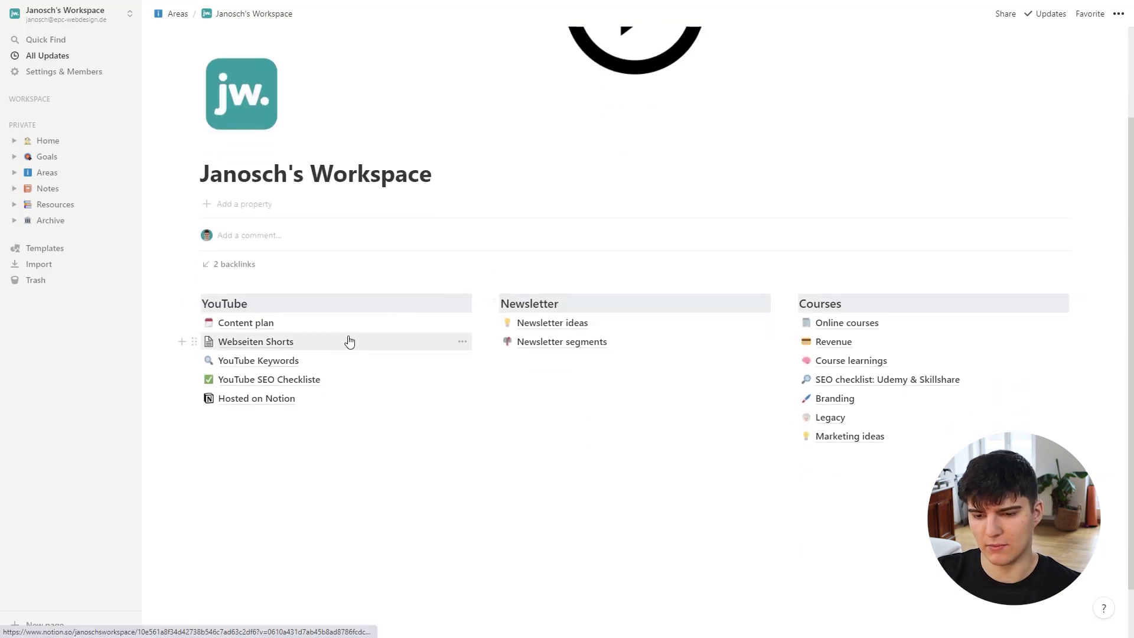
{"action": "left_click", "coordinate": [247, 325]}
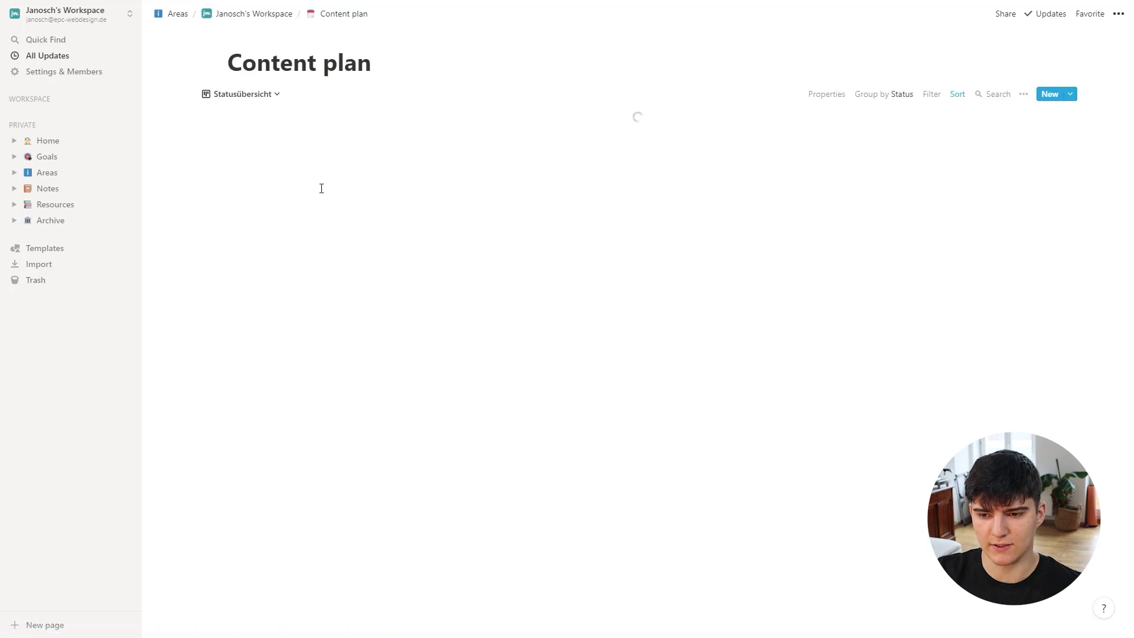
{"action": "left_click", "coordinate": [254, 15]}
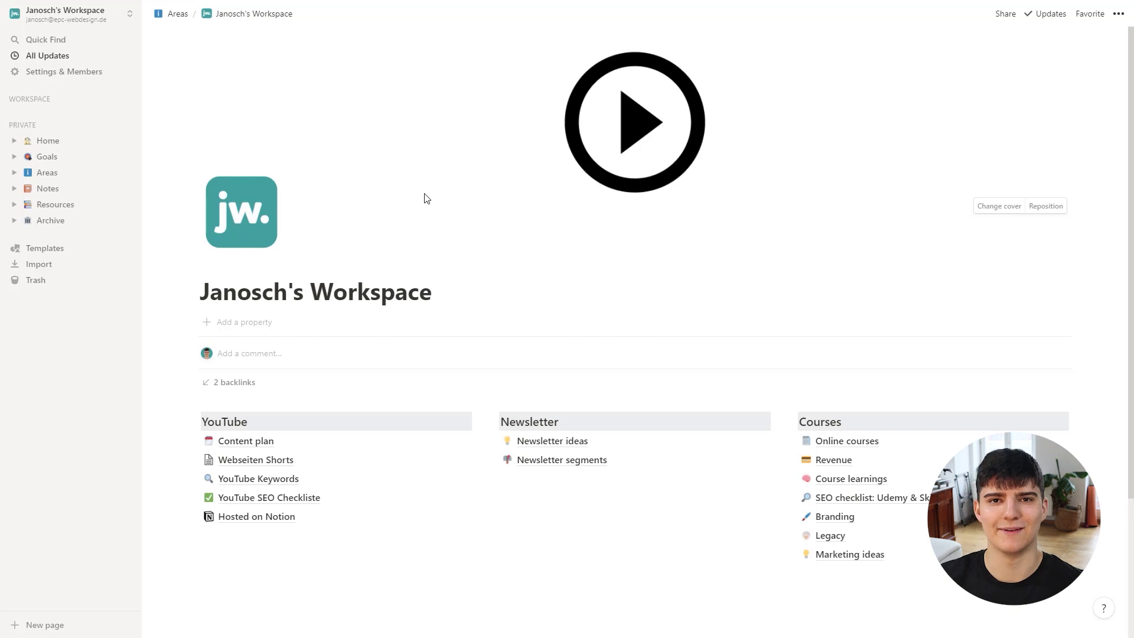
Step: Scroll down to the YouTube list and open the Hosted on Notion page
{"action": "scroll", "coordinate": [424, 198], "scroll_direction": "down", "scroll_amount": 2}
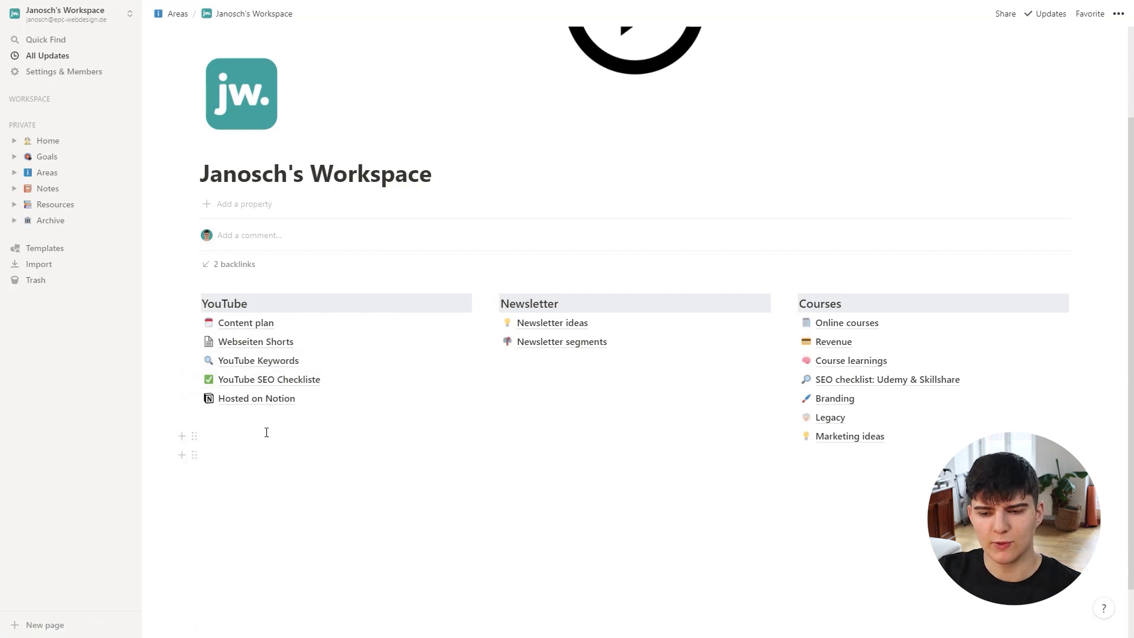
{"action": "left_click", "coordinate": [235, 405]}
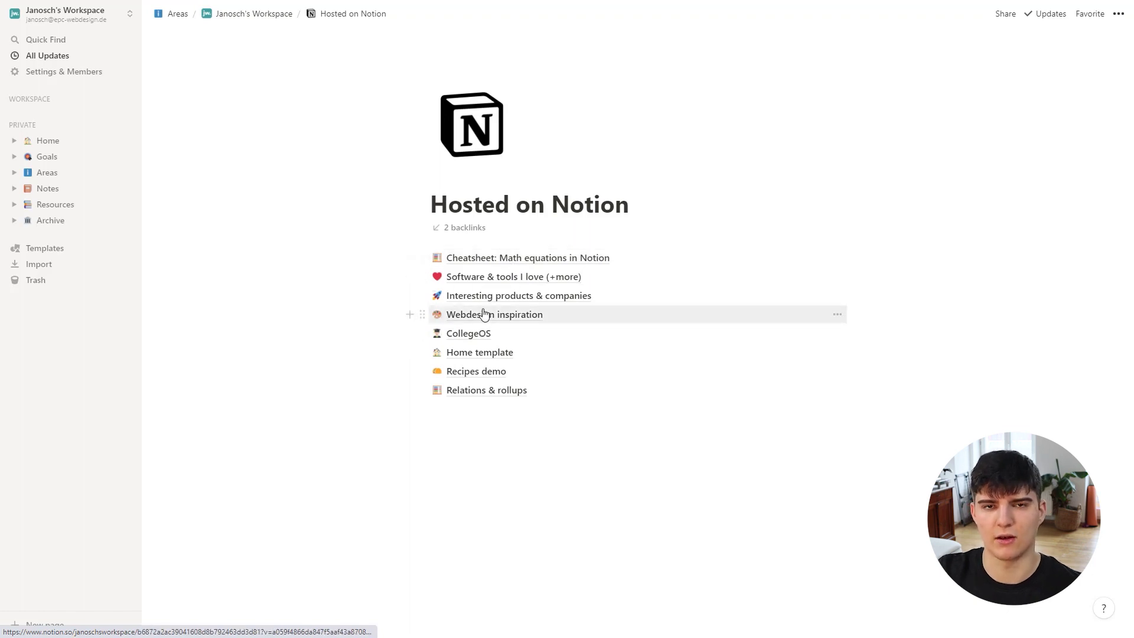
Step: Go back with Alt+Left to the workspace page's YouTube, Newsletter and Courses lists
{"action": "key", "text": "alt+Left"}
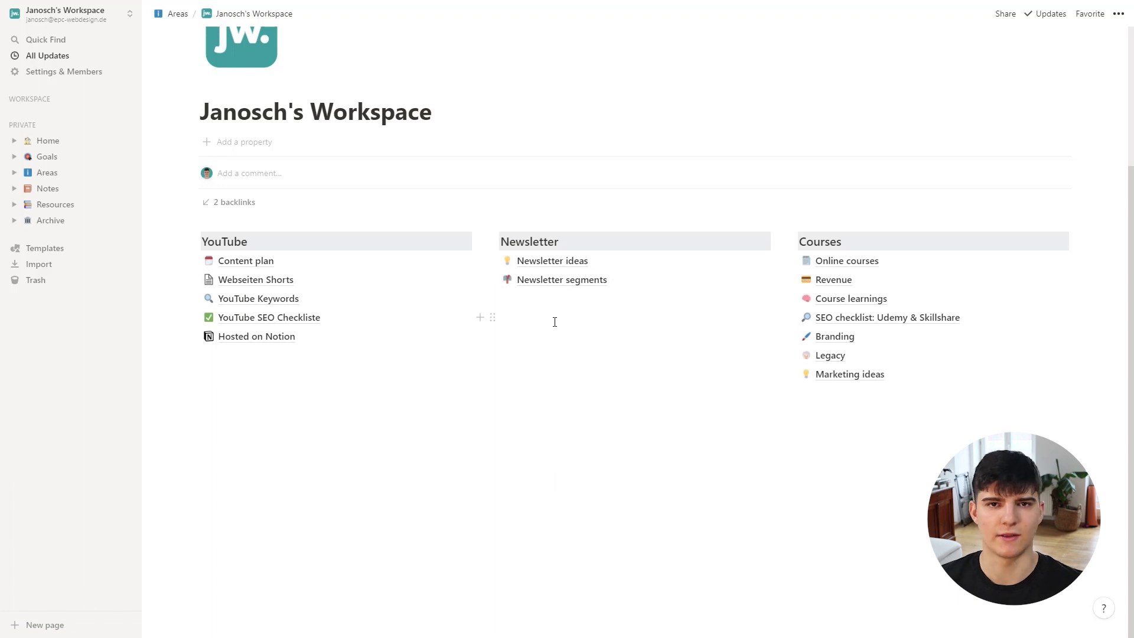
Step: Scroll the workspace page through its YouTube, Newsletter and Courses link lists
{"action": "scroll", "coordinate": [554, 322], "scroll_direction": "up", "scroll_amount": 2}
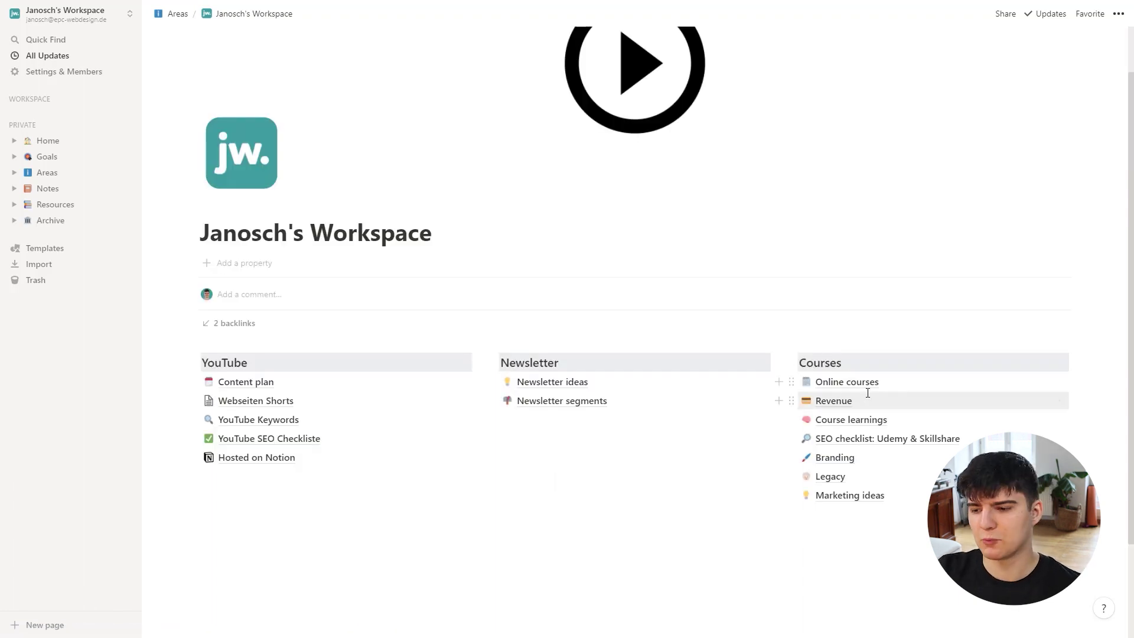
{"action": "scroll", "coordinate": [845, 355], "scroll_direction": "down", "scroll_amount": 1}
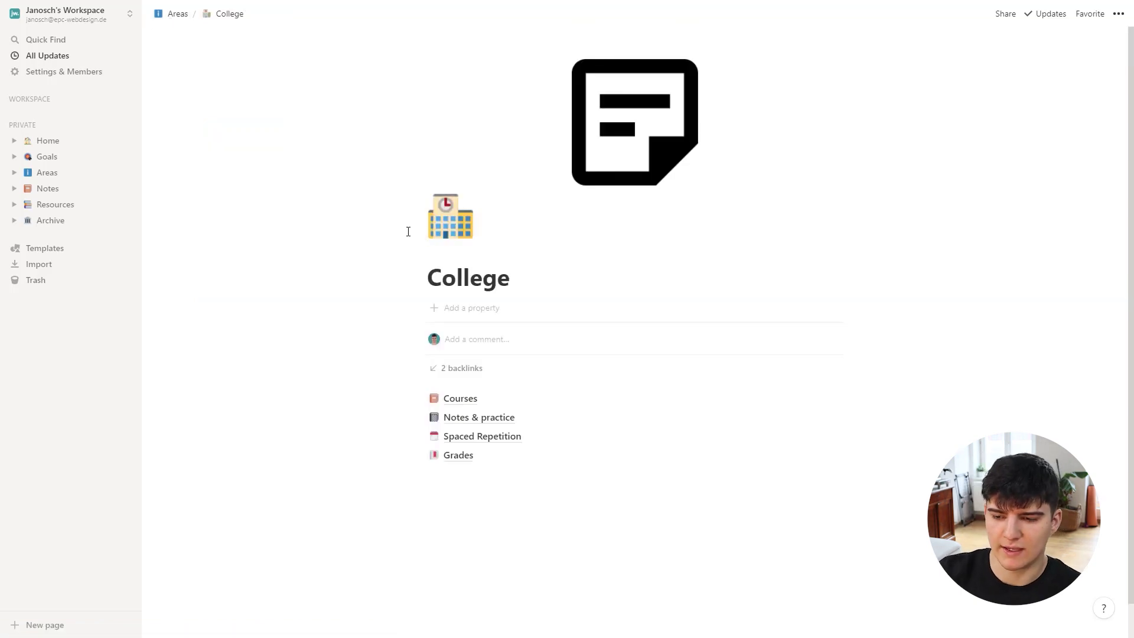
{"action": "left_click", "coordinate": [463, 403]}
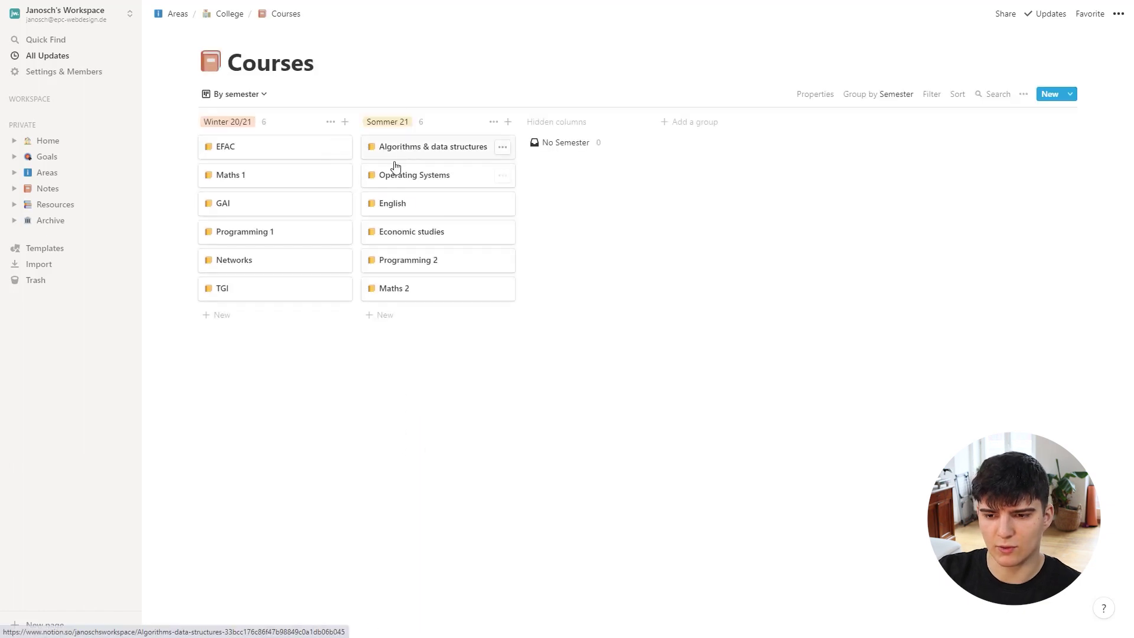
{"action": "left_click", "coordinate": [224, 17]}
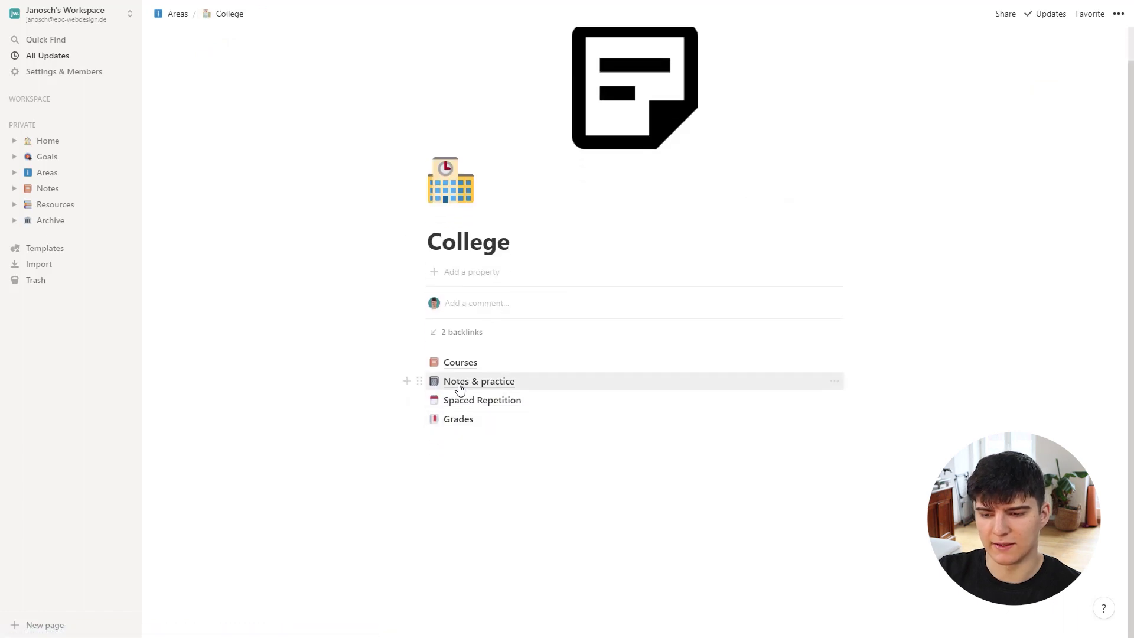
{"action": "left_click", "coordinate": [483, 384]}
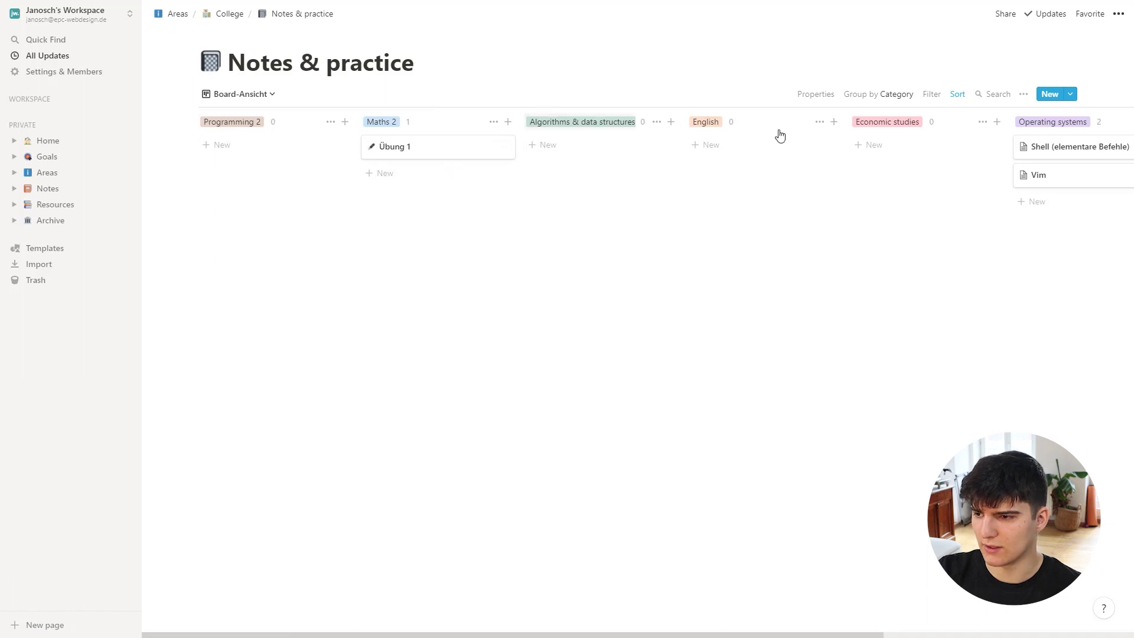
{"action": "scroll", "coordinate": [618, 248], "scroll_direction": "right", "scroll_amount": 5}
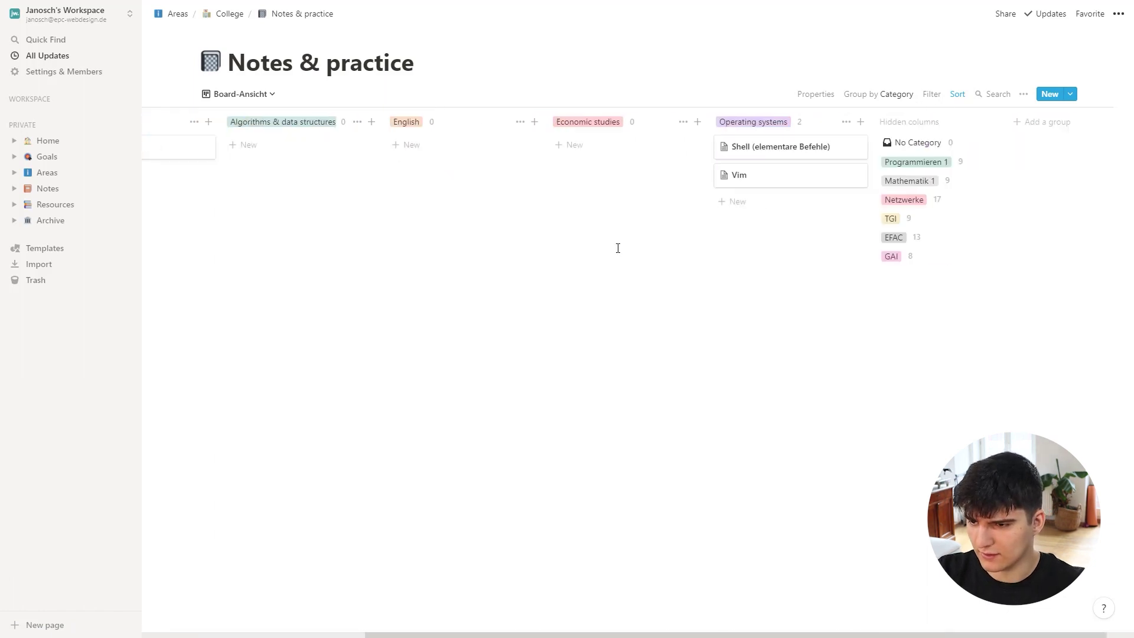
{"action": "scroll", "coordinate": [579, 228], "scroll_direction": "left", "scroll_amount": 5}
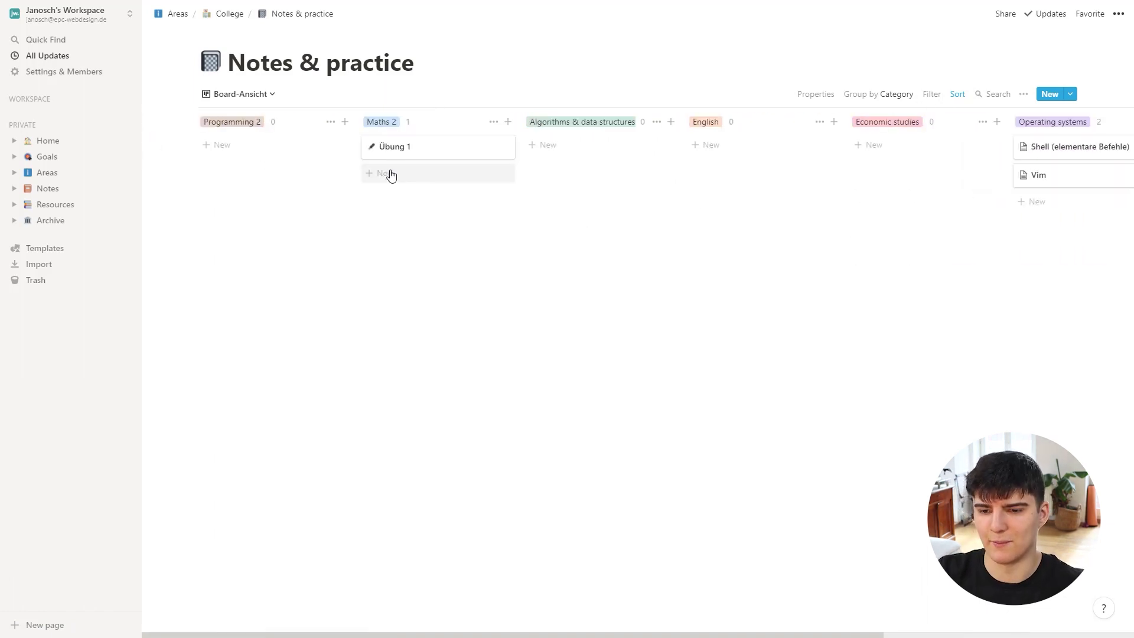
{"action": "left_click", "coordinate": [232, 14]}
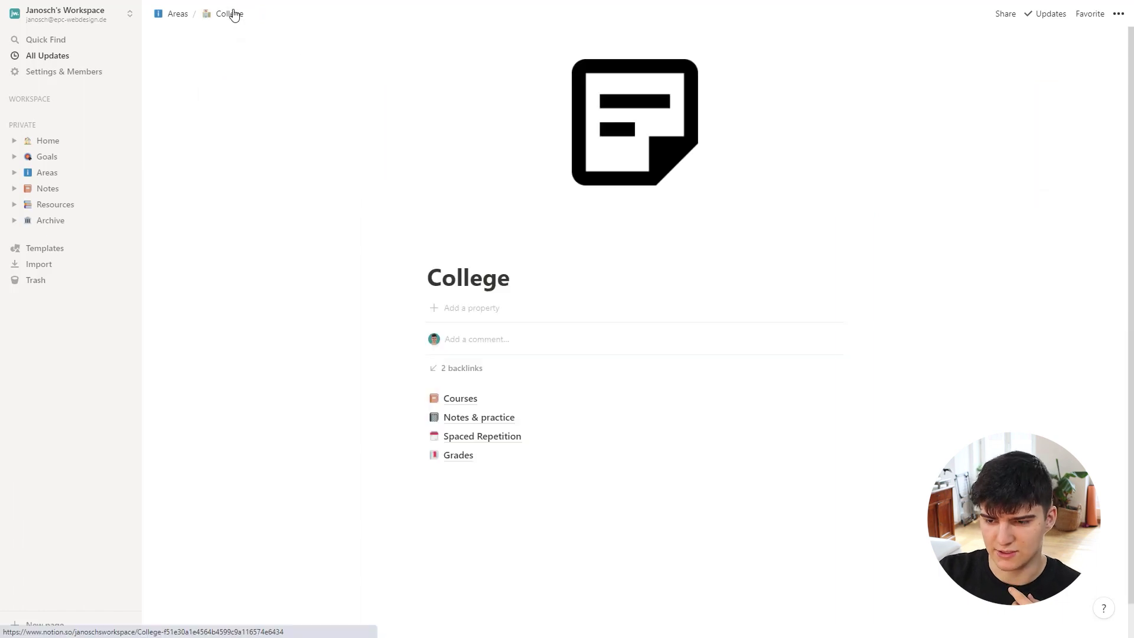
Step: Open Maths 1 from the Courses board as a full page, review it, then return to Courses
{"action": "left_click", "coordinate": [458, 398]}
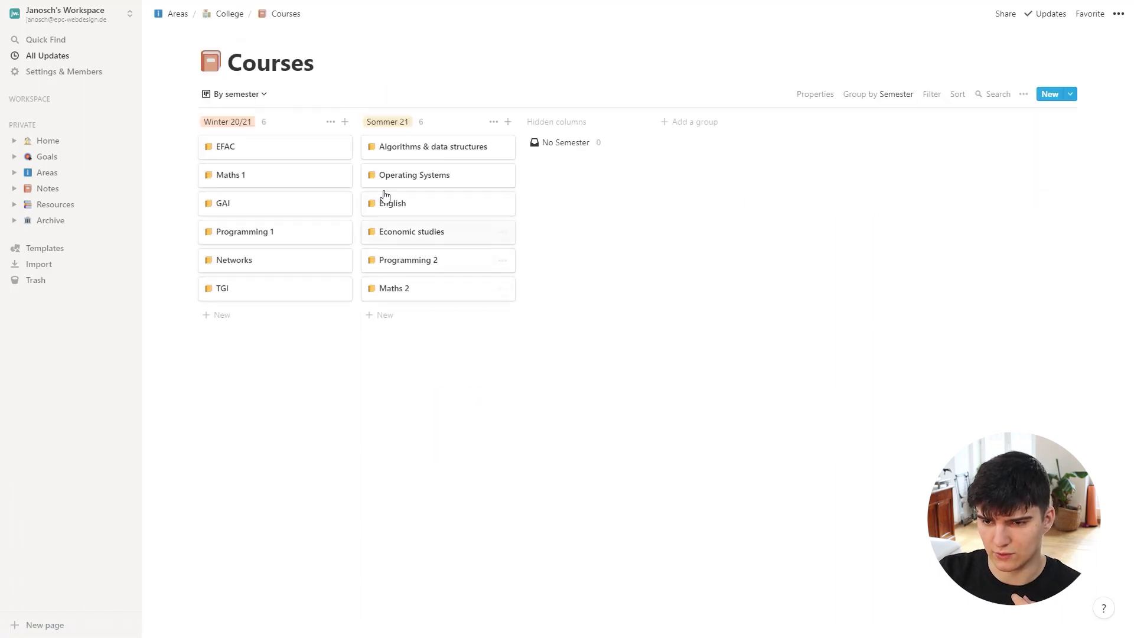
{"action": "left_click", "coordinate": [255, 176]}
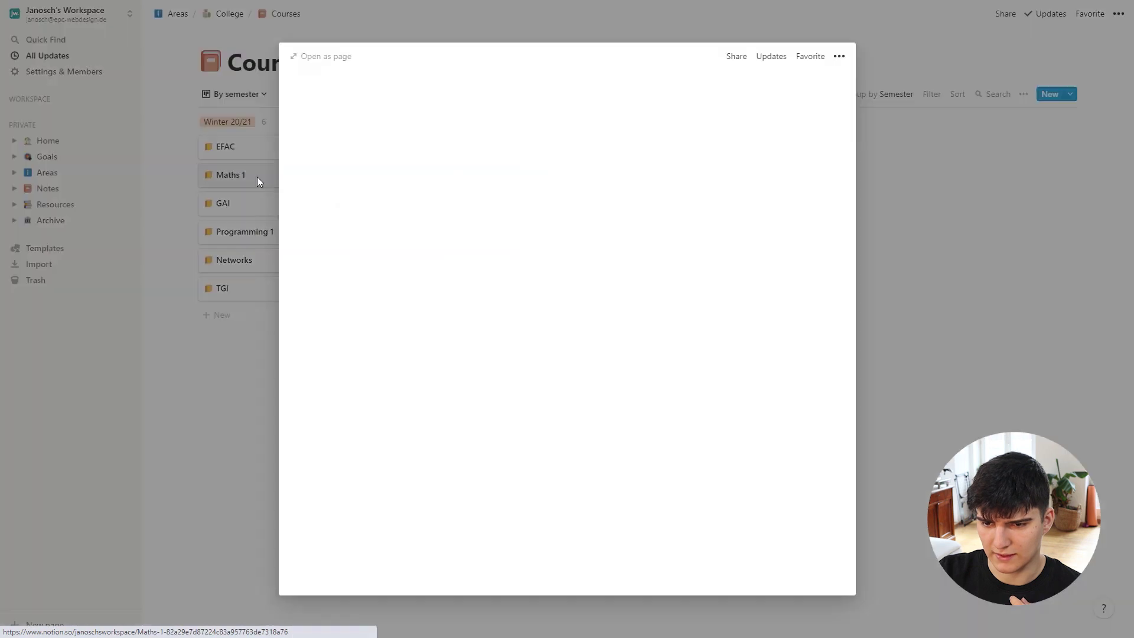
{"action": "left_click", "coordinate": [325, 56]}
{"action": "scroll", "coordinate": [428, 343], "scroll_direction": "down", "scroll_amount": 3}
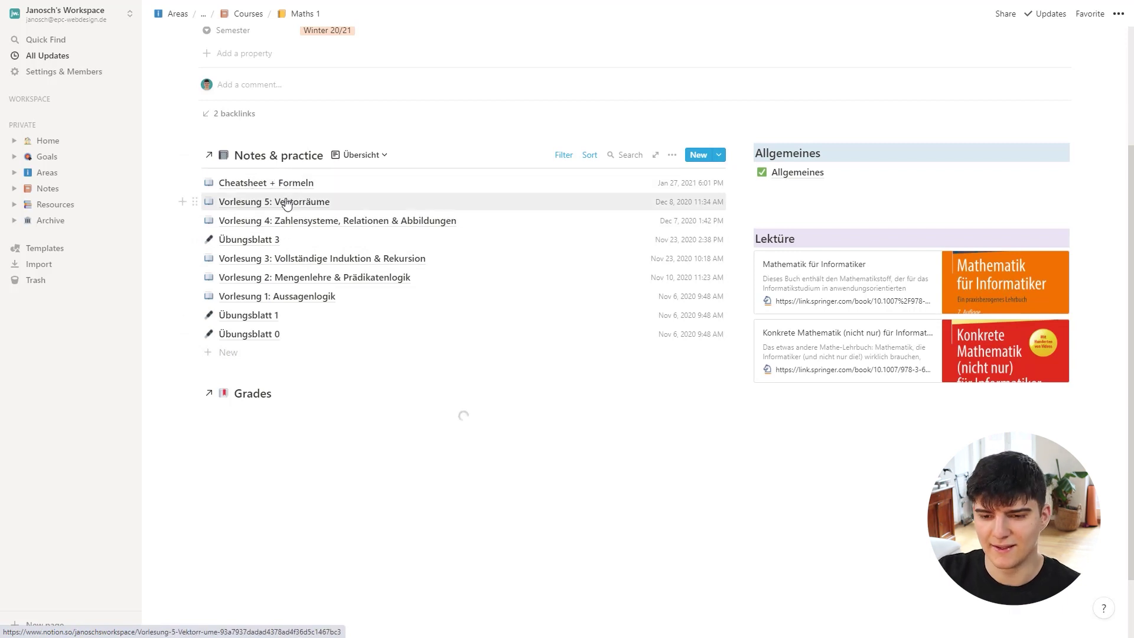
{"action": "scroll", "coordinate": [314, 261], "scroll_direction": "up", "scroll_amount": 2}
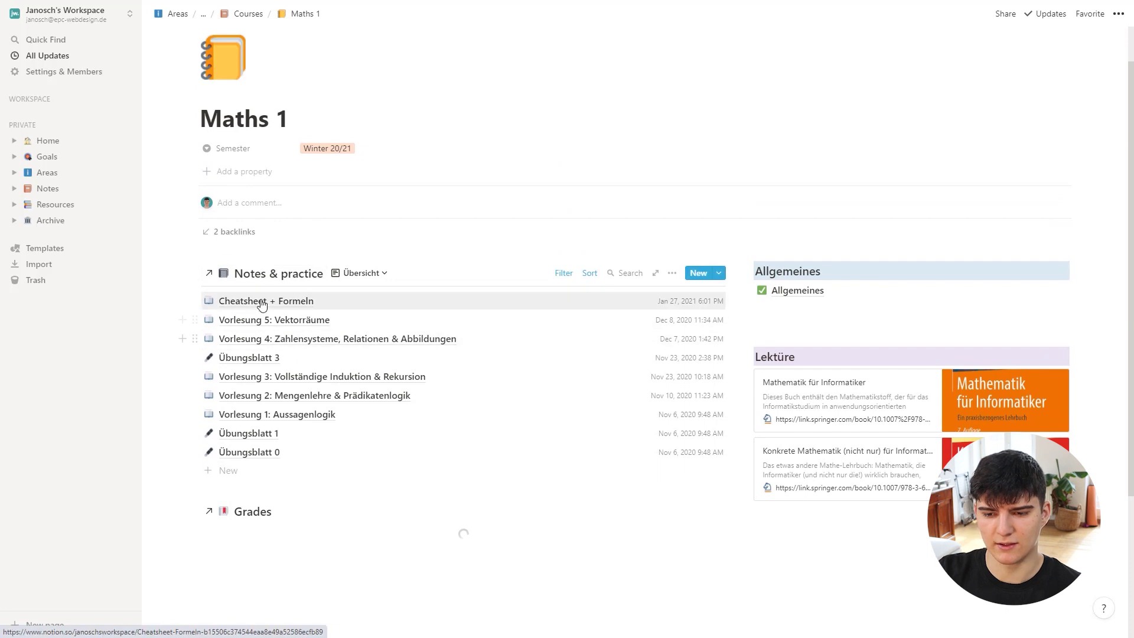
{"action": "scroll", "coordinate": [327, 319], "scroll_direction": "up", "scroll_amount": 1}
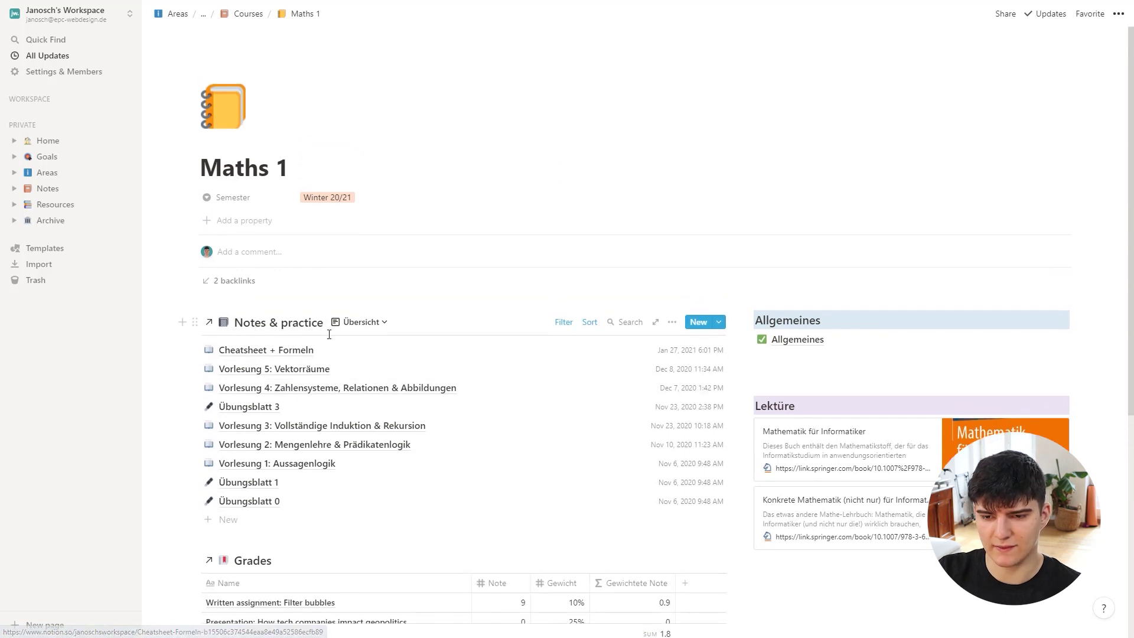
{"action": "left_click", "coordinate": [238, 16]}
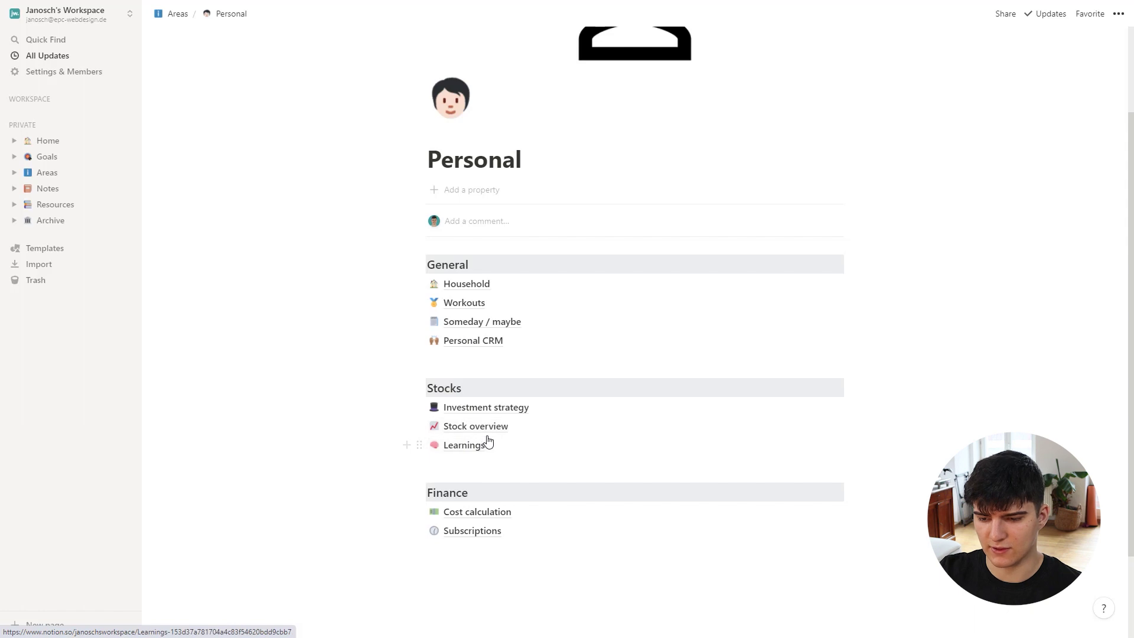
Step: Scroll the Personal page and open its Household sub-page
{"action": "scroll", "coordinate": [488, 442], "scroll_direction": "down", "scroll_amount": 1}
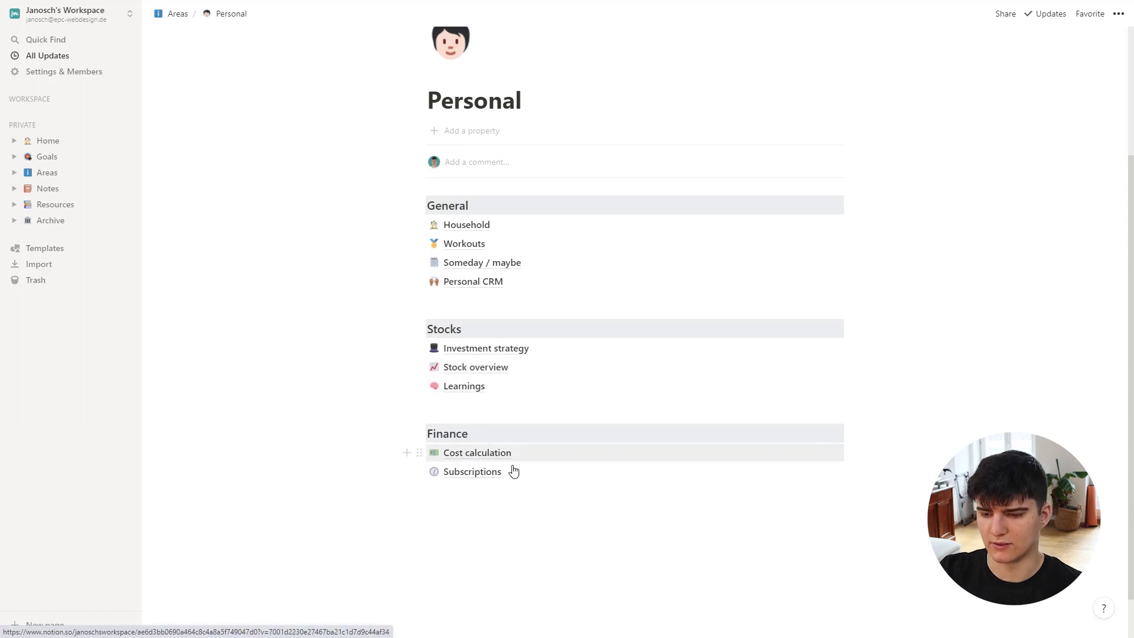
{"action": "scroll", "coordinate": [501, 456], "scroll_direction": "up", "scroll_amount": 1}
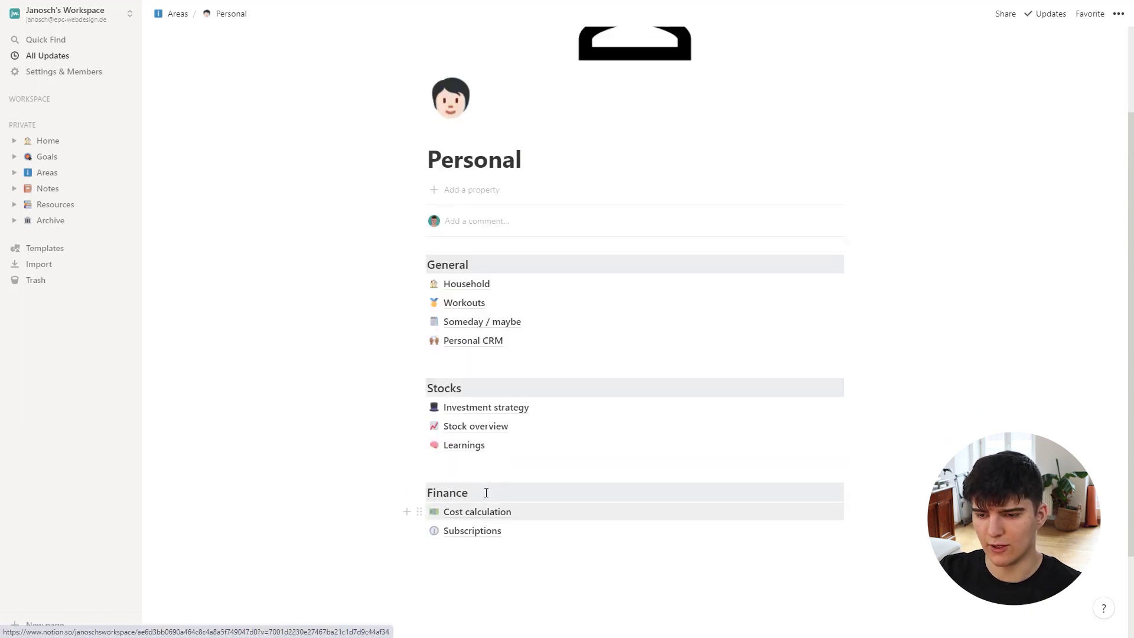
{"action": "left_click", "coordinate": [466, 284]}
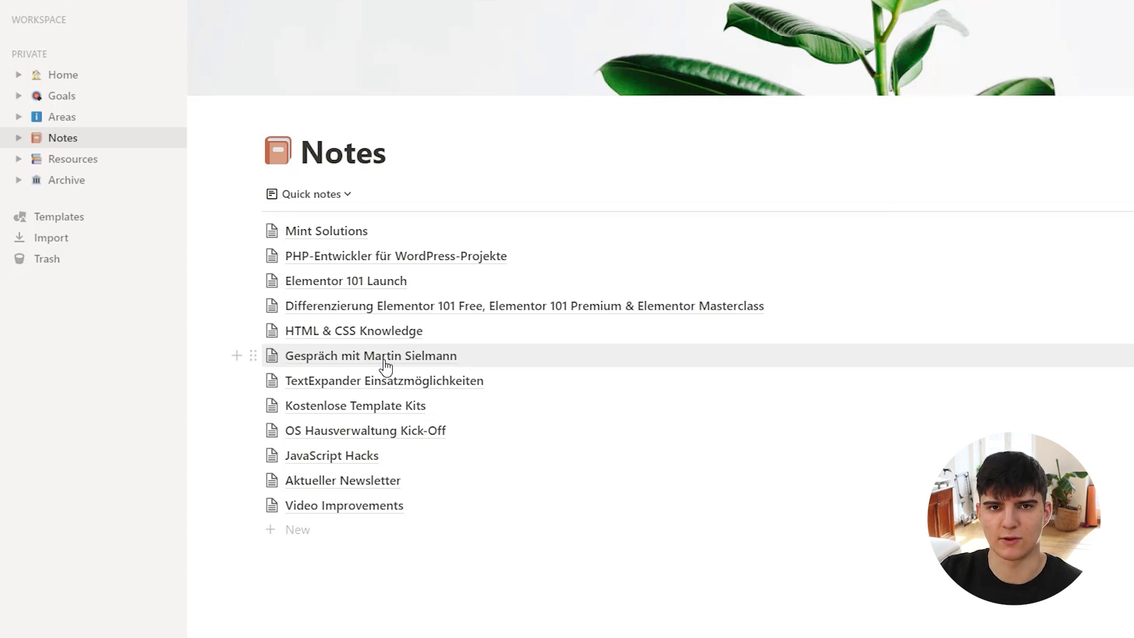
Step: Switch the Notes database from the Quick notes view to Big notes
{"action": "left_click", "coordinate": [322, 201]}
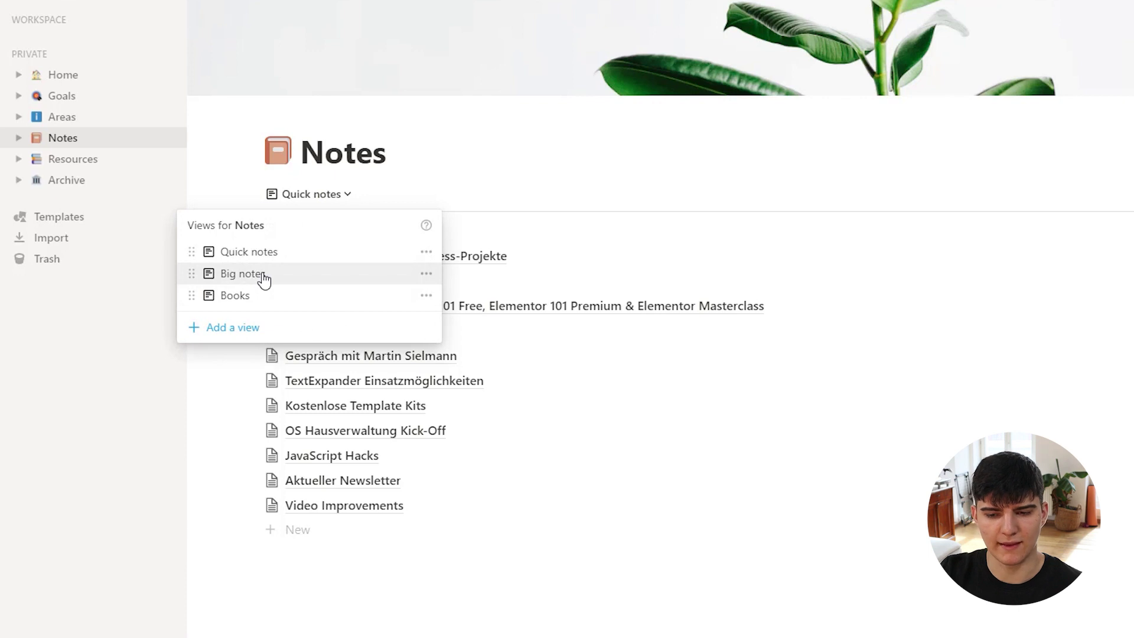
{"action": "left_click", "coordinate": [263, 277]}
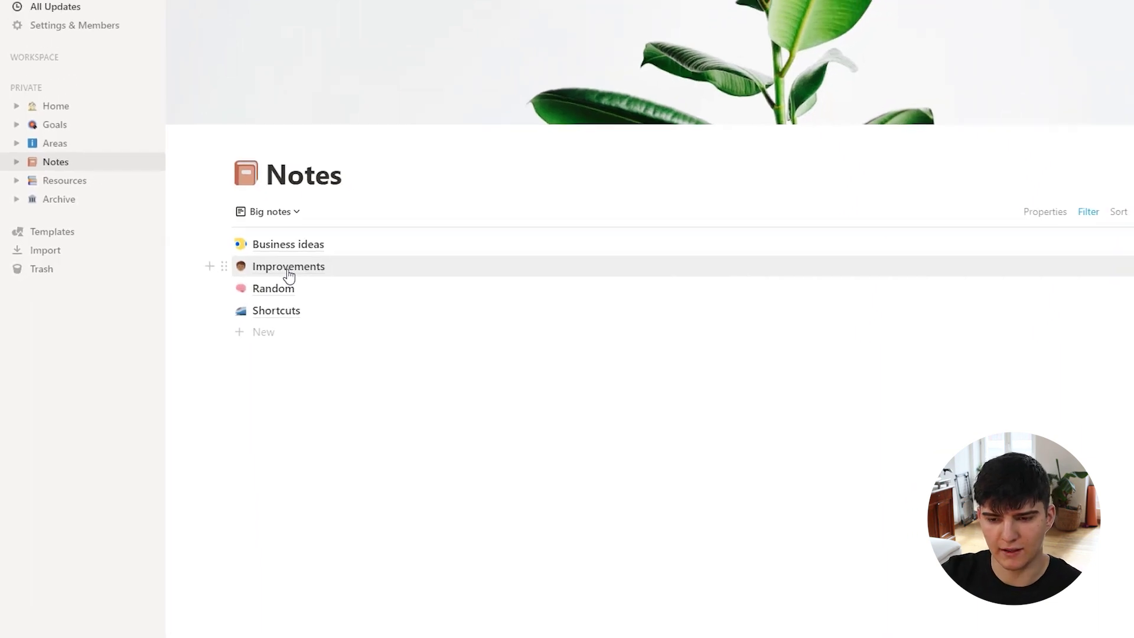
{"action": "left_click", "coordinate": [247, 286]}
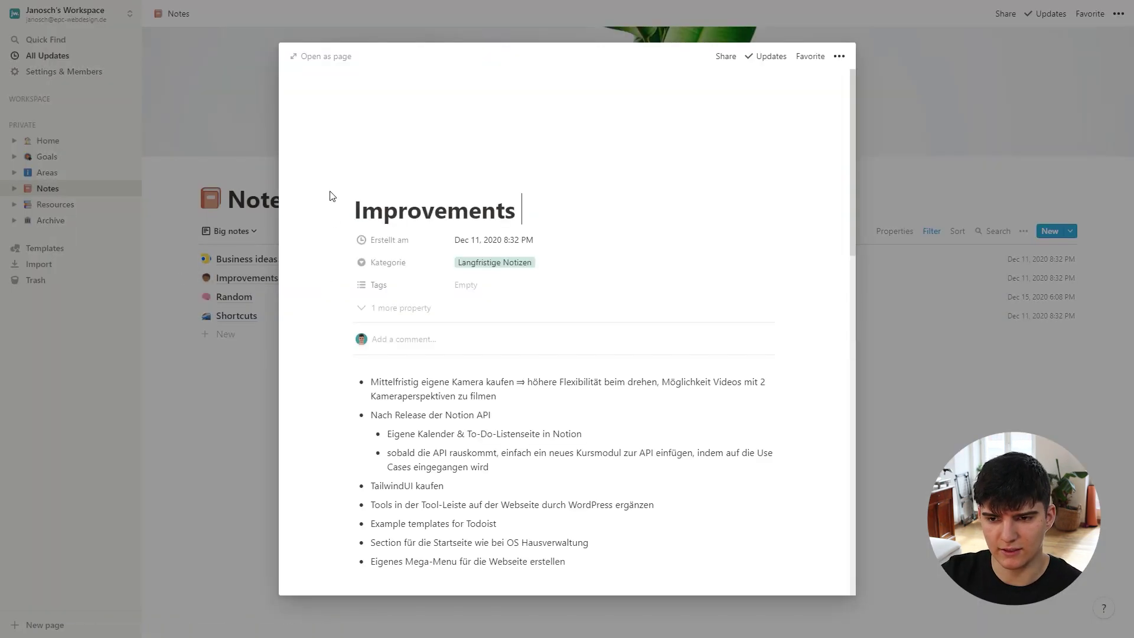
{"action": "left_click", "coordinate": [305, 55]}
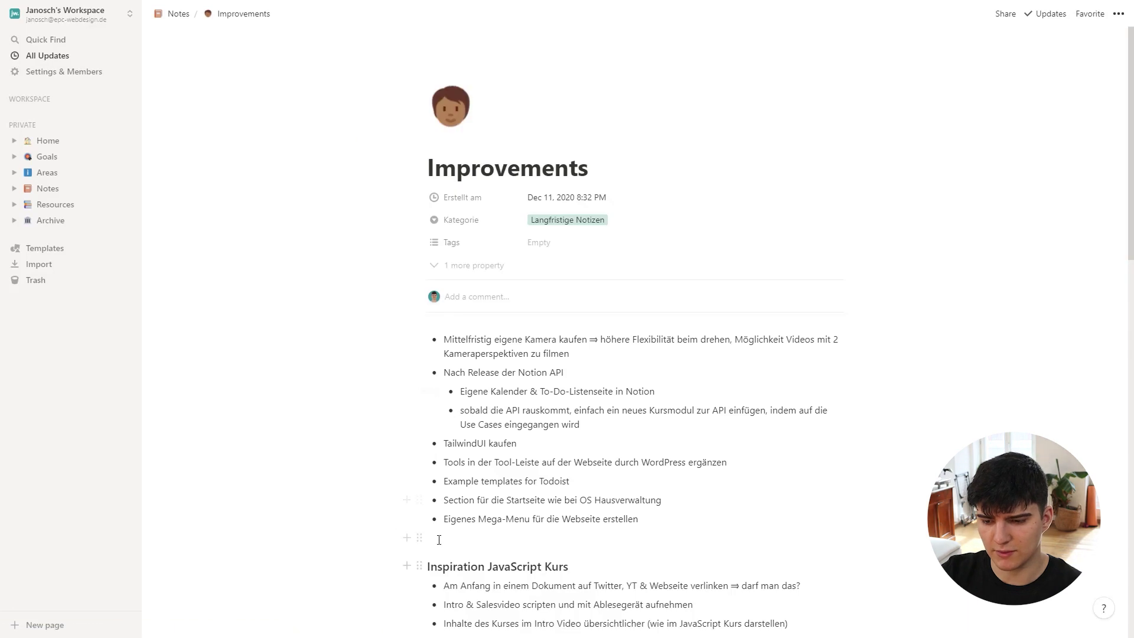
{"action": "scroll", "coordinate": [487, 480], "scroll_direction": "down", "scroll_amount": 7}
{"action": "scroll", "coordinate": [487, 480], "scroll_direction": "down", "scroll_amount": 1}
{"action": "scroll", "coordinate": [491, 398], "scroll_direction": "up", "scroll_amount": 5}
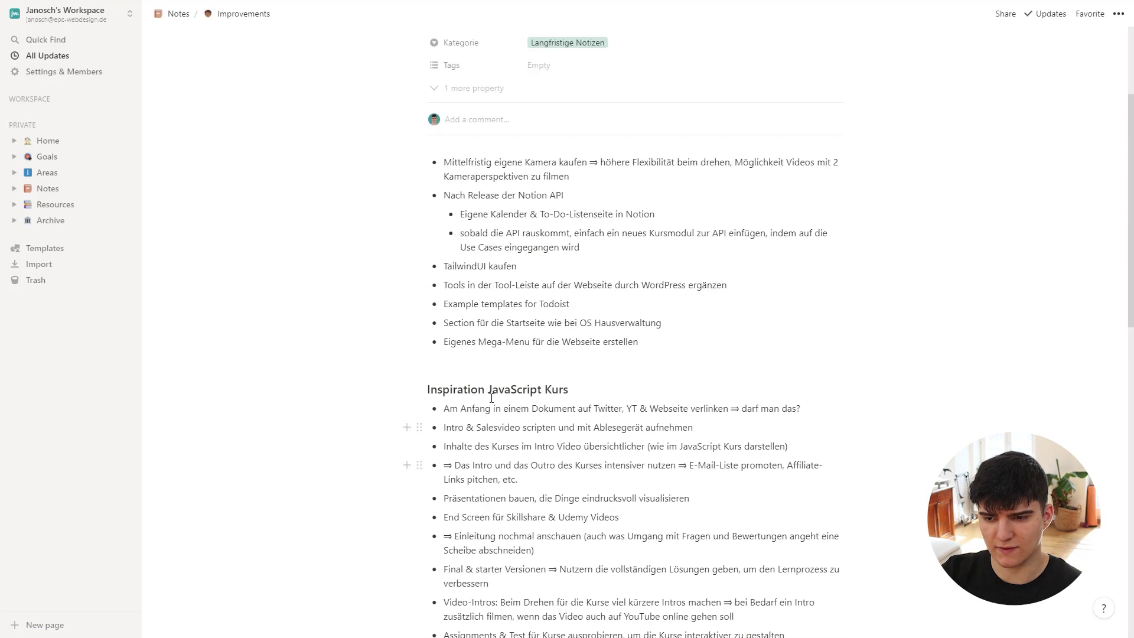
{"action": "scroll", "coordinate": [521, 273], "scroll_direction": "up", "scroll_amount": 1}
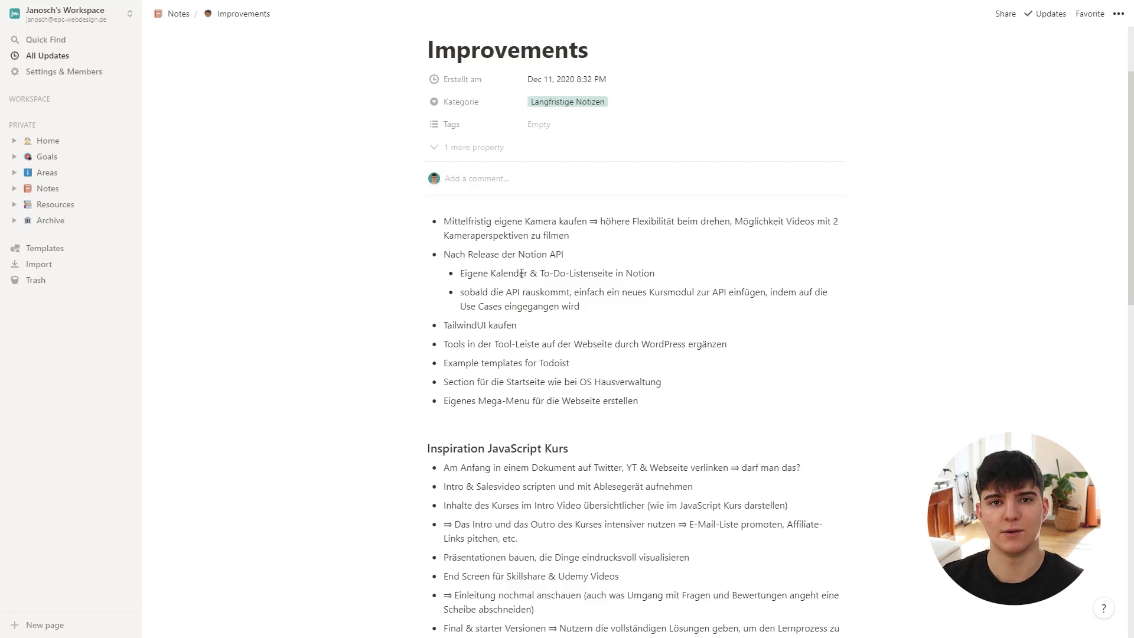
{"action": "key", "text": "alt+Left"}
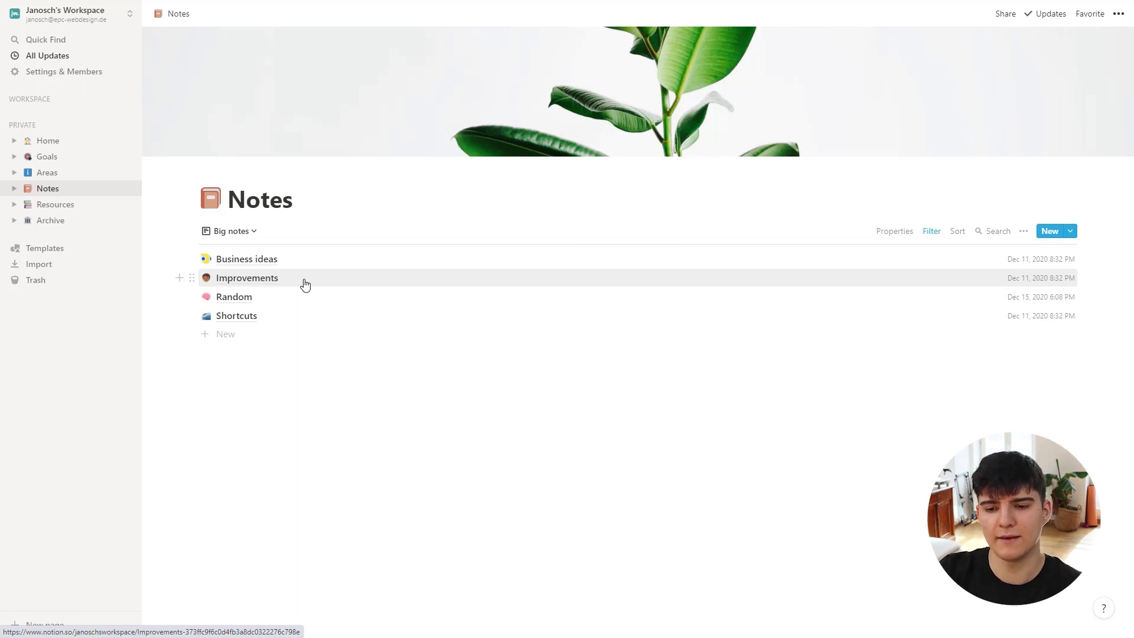
Step: Switch Notes to the Books view listing Getting things done, Company of One and Principles
{"action": "left_click", "coordinate": [242, 233]}
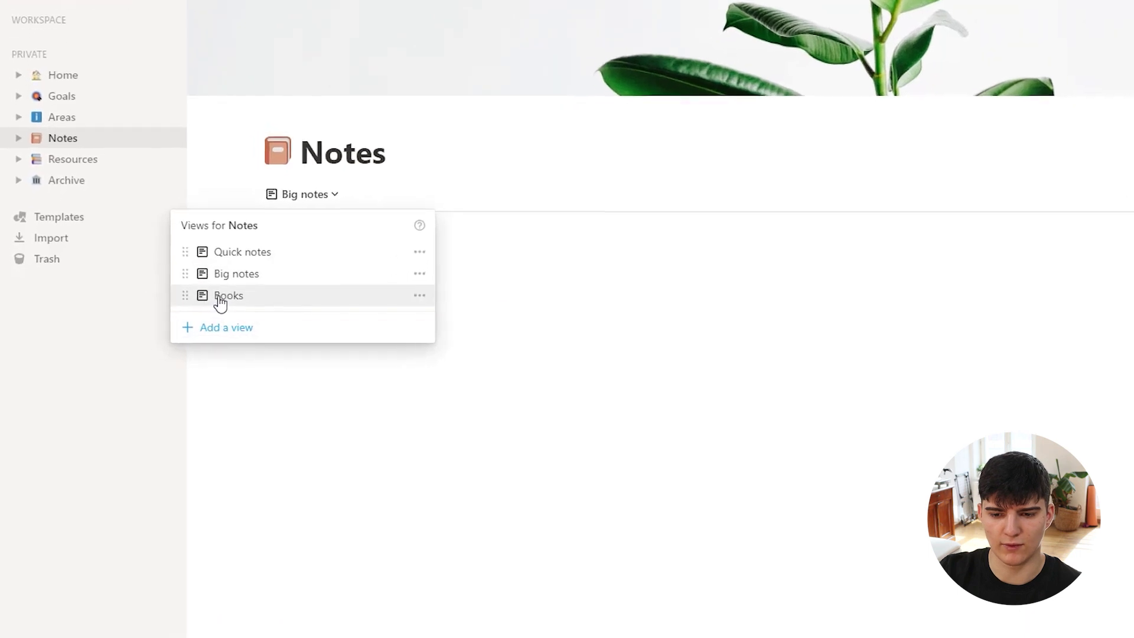
{"action": "left_click", "coordinate": [228, 296]}
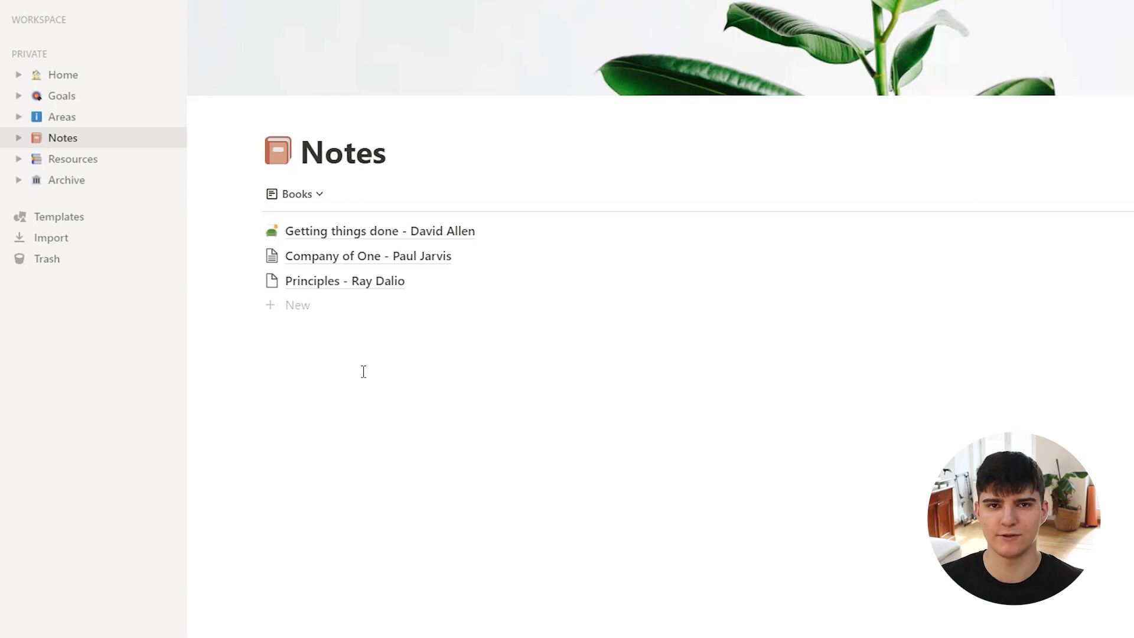
{"action": "left_click", "coordinate": [305, 199]}
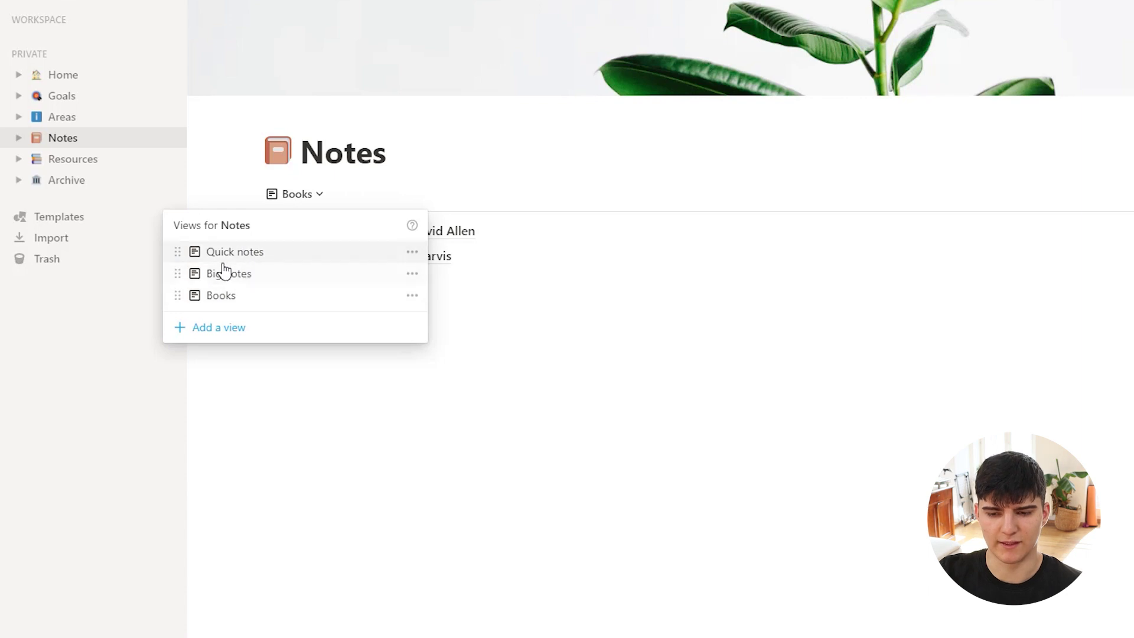
Step: Close the Notes views dropdown
{"action": "left_click", "coordinate": [246, 182]}
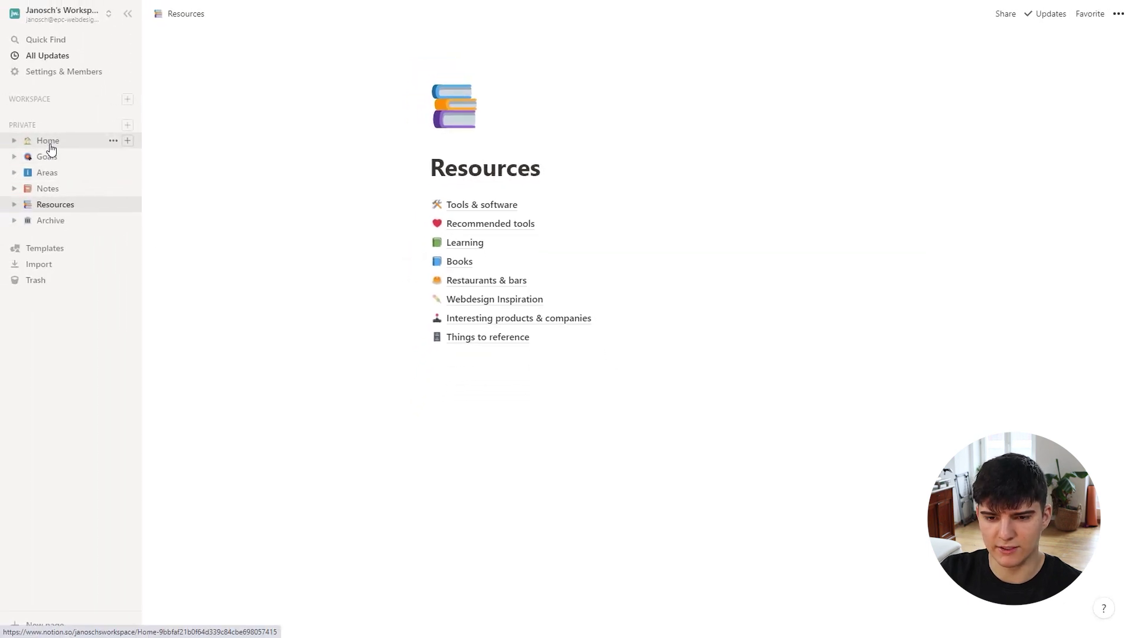
{"action": "left_click", "coordinate": [48, 142]}
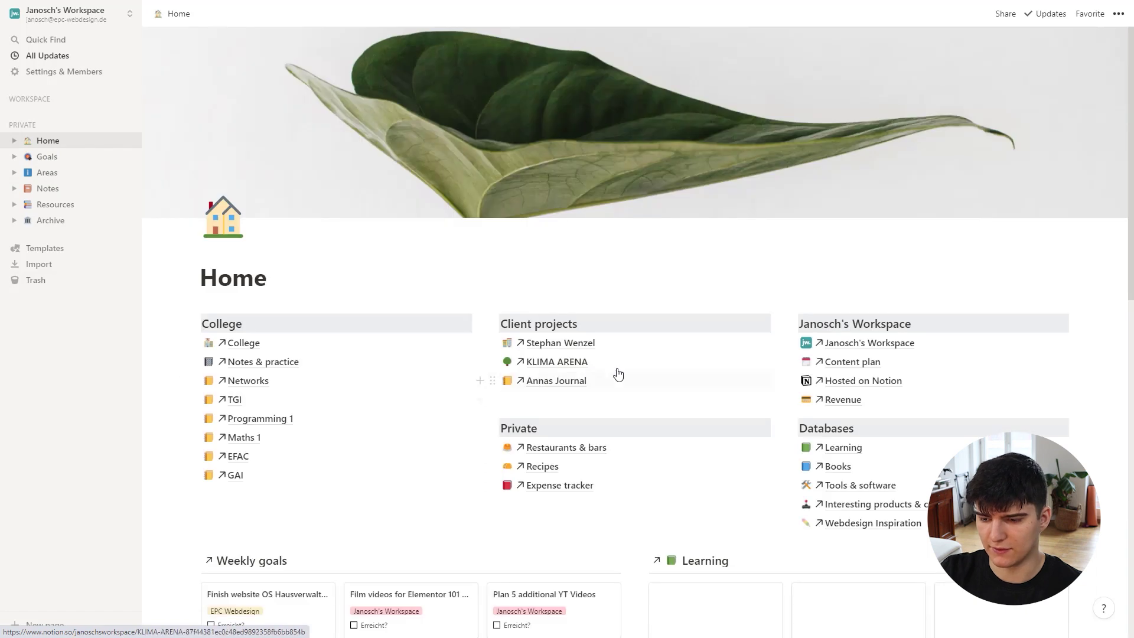
{"action": "scroll", "coordinate": [619, 374], "scroll_direction": "down", "scroll_amount": 6}
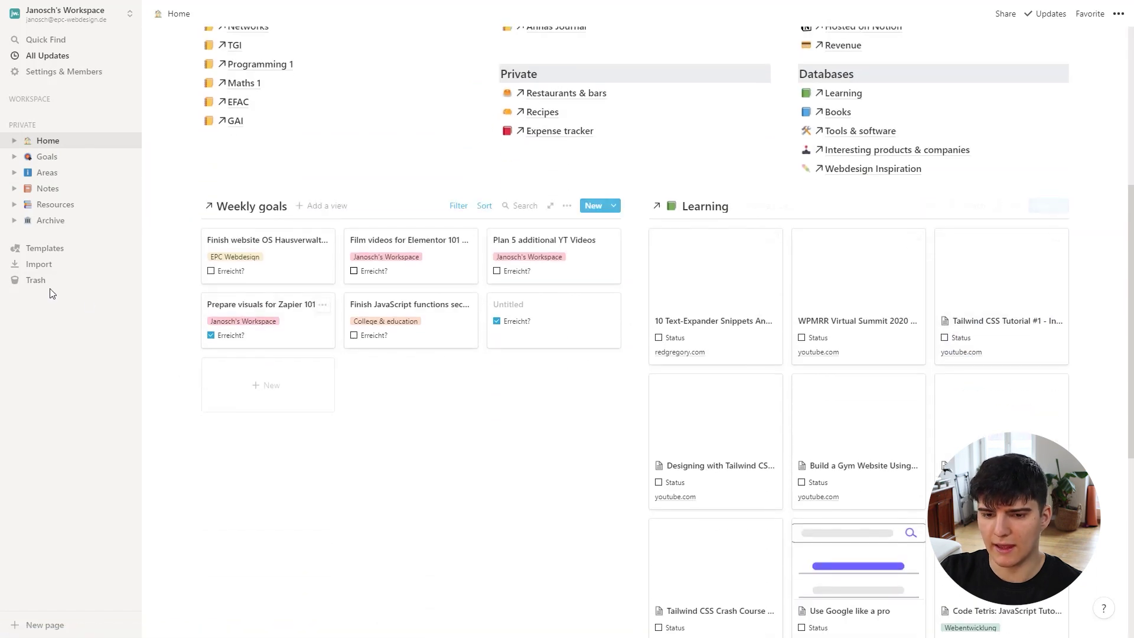
{"action": "left_click", "coordinate": [56, 205]}
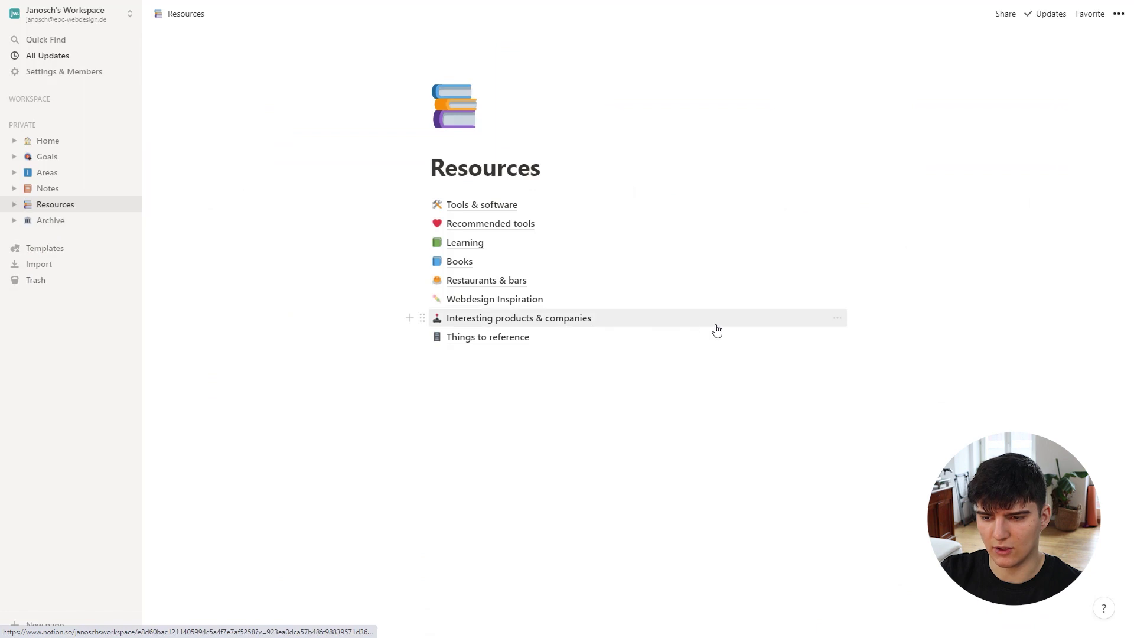